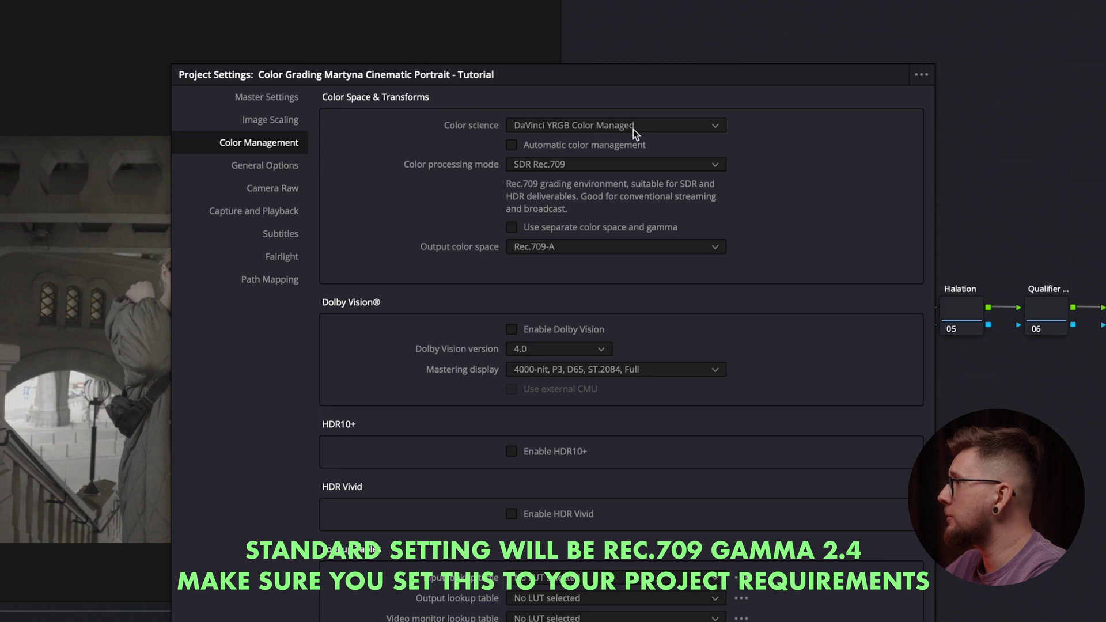
# Set the project's color science to DaVinci YRGB Color Managed and its output color space to Rec.709-A
pyautogui.click(565, 128)
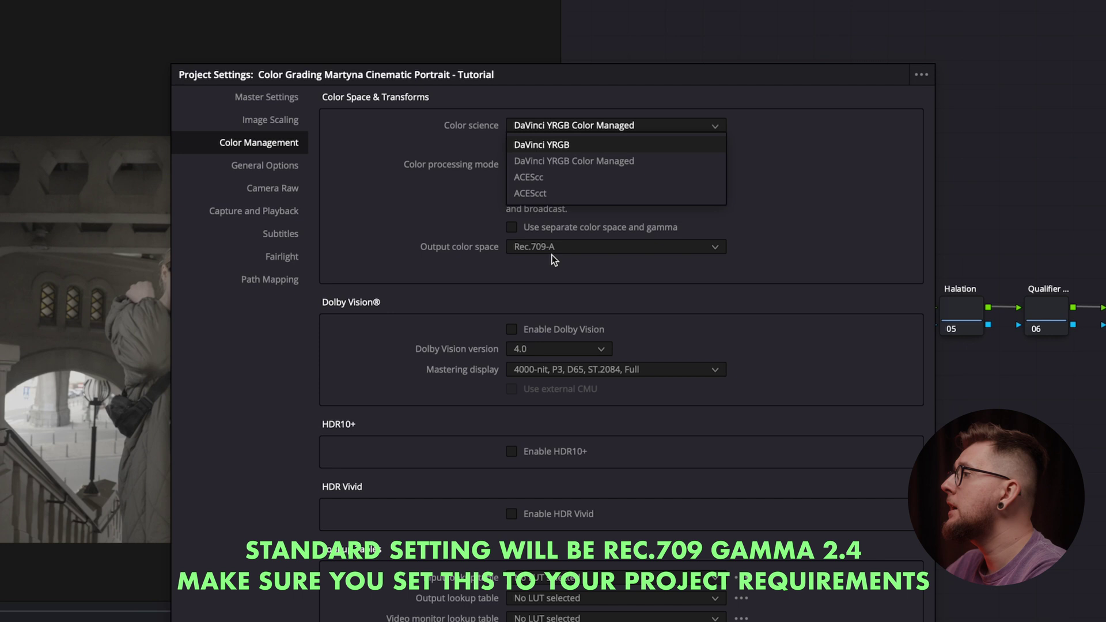
pyautogui.click(413, 211)
pyautogui.click(614, 247)
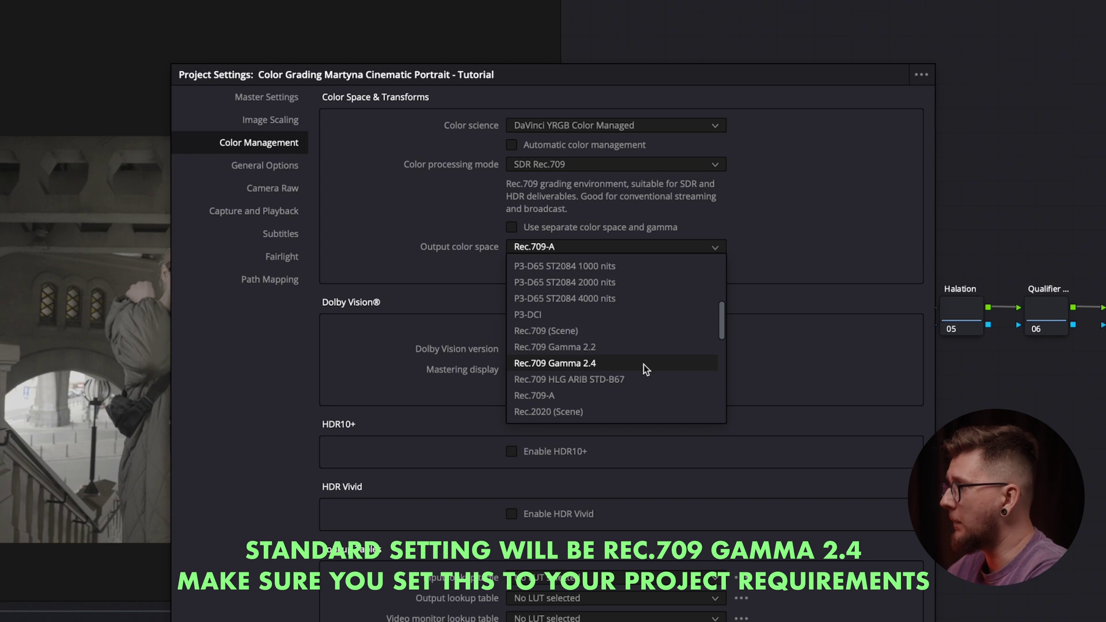
pyautogui.click(565, 394)
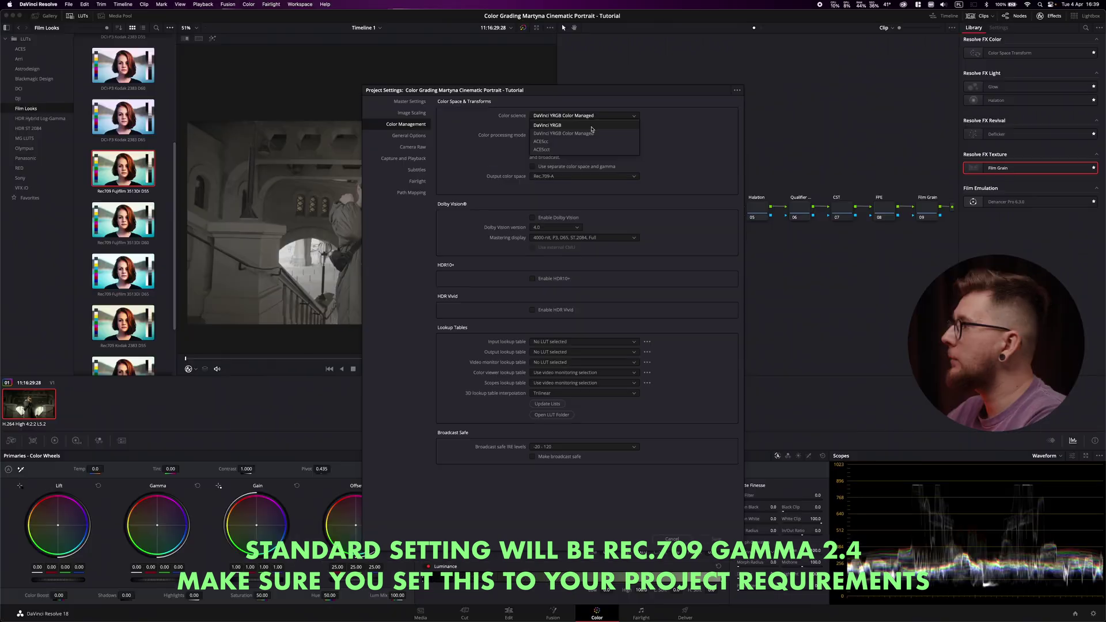
pyautogui.click(562, 125)
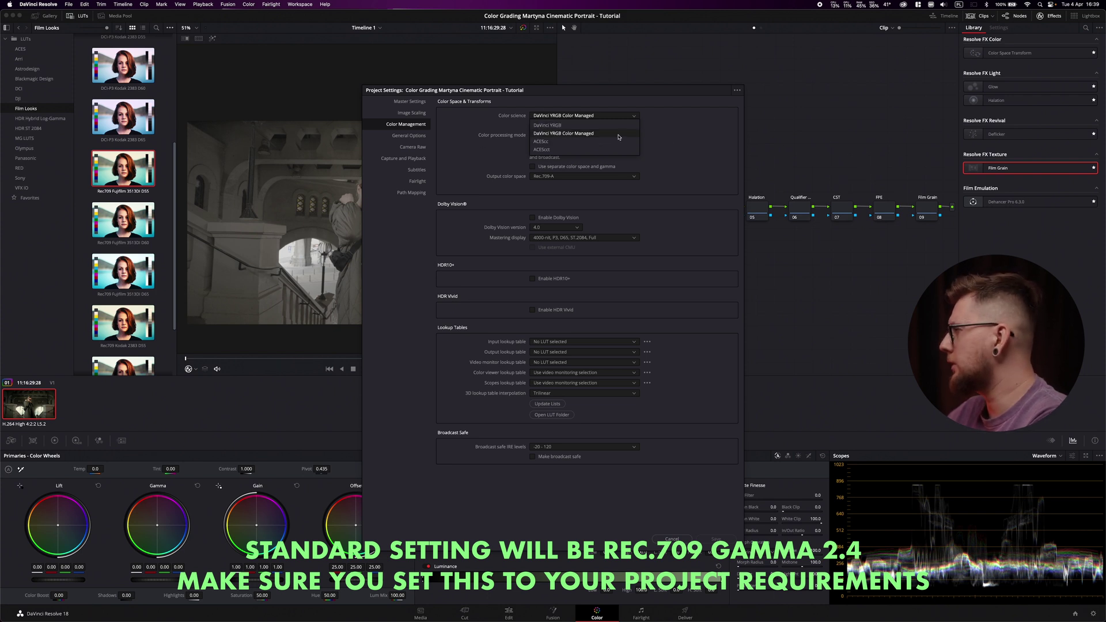
pyautogui.click(563, 134)
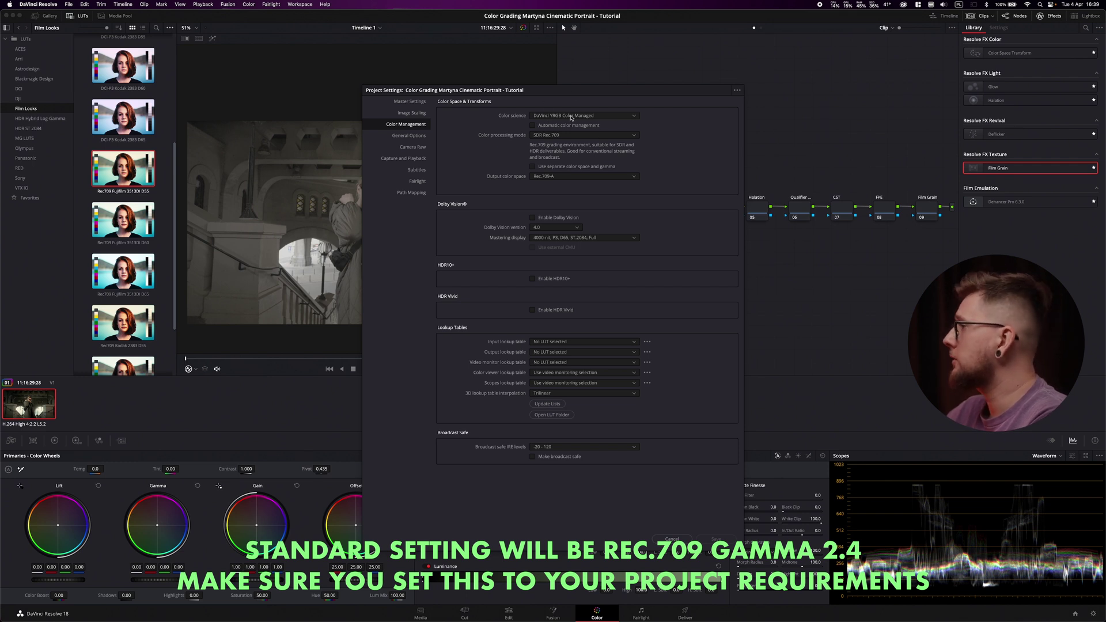
pyautogui.click(672, 538)
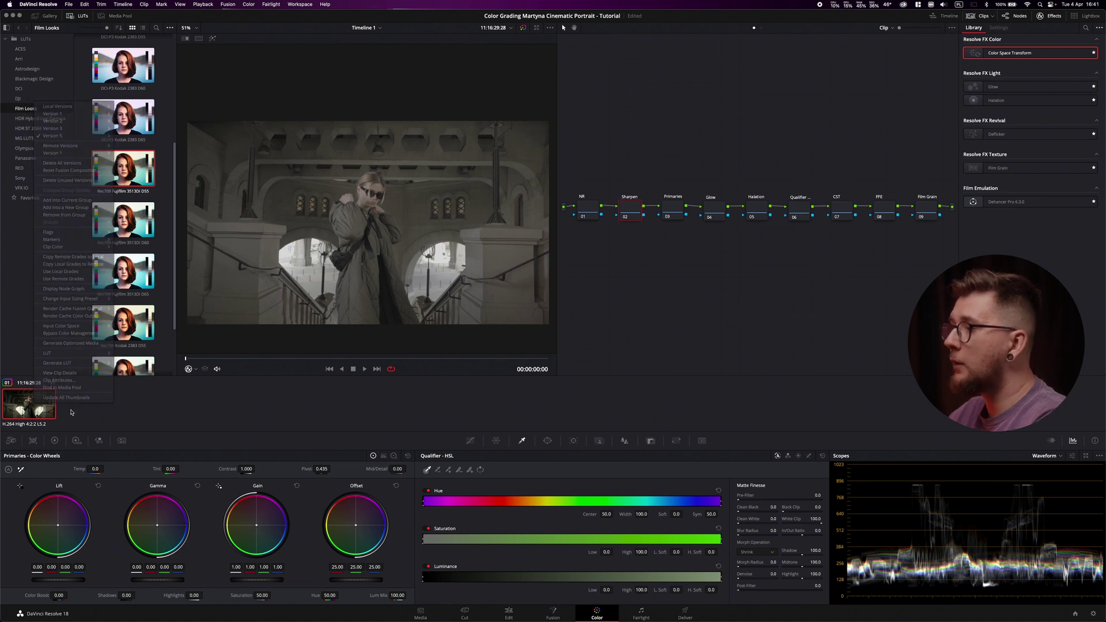
# Set the clip's input color space to S-Gamut3.Cine/S-Log3
pyautogui.rightClick(25, 405)
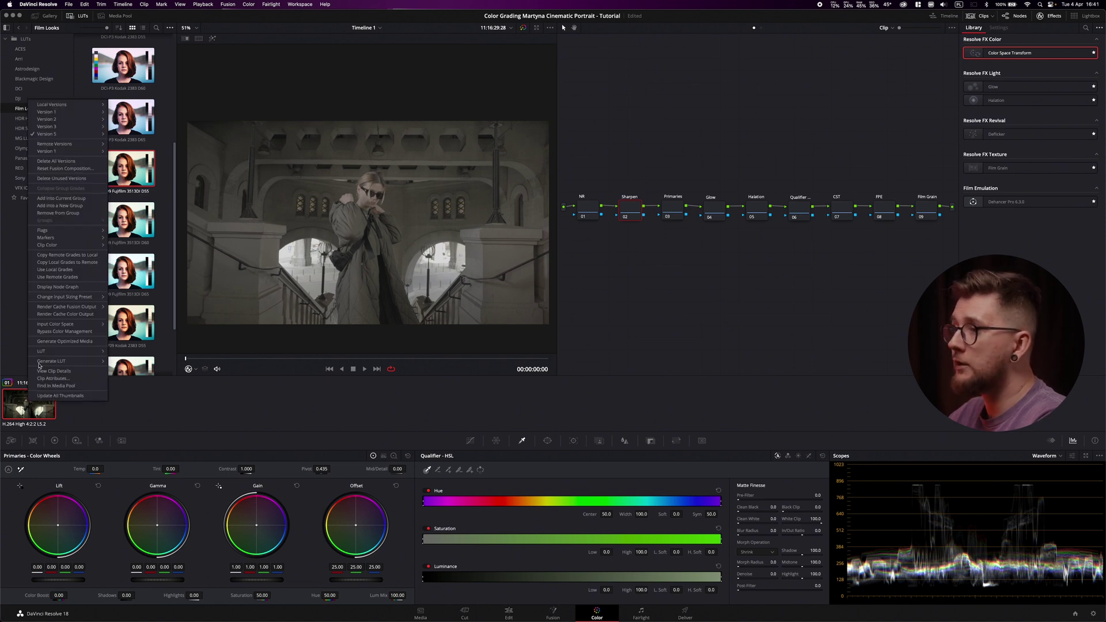
pyautogui.moveTo(58, 325)
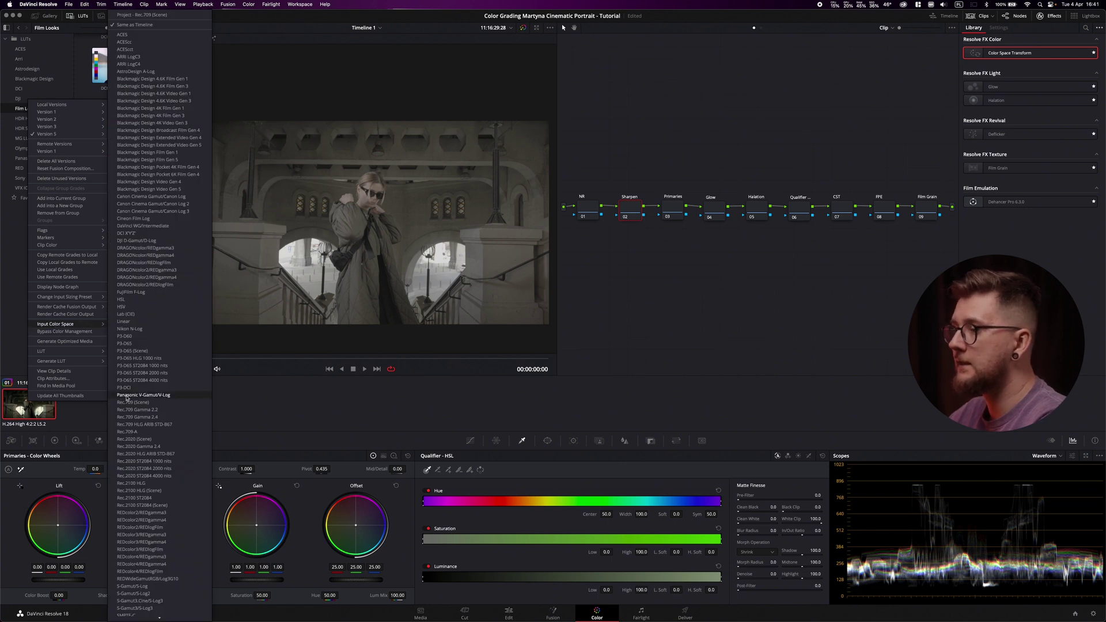
pyautogui.click(161, 602)
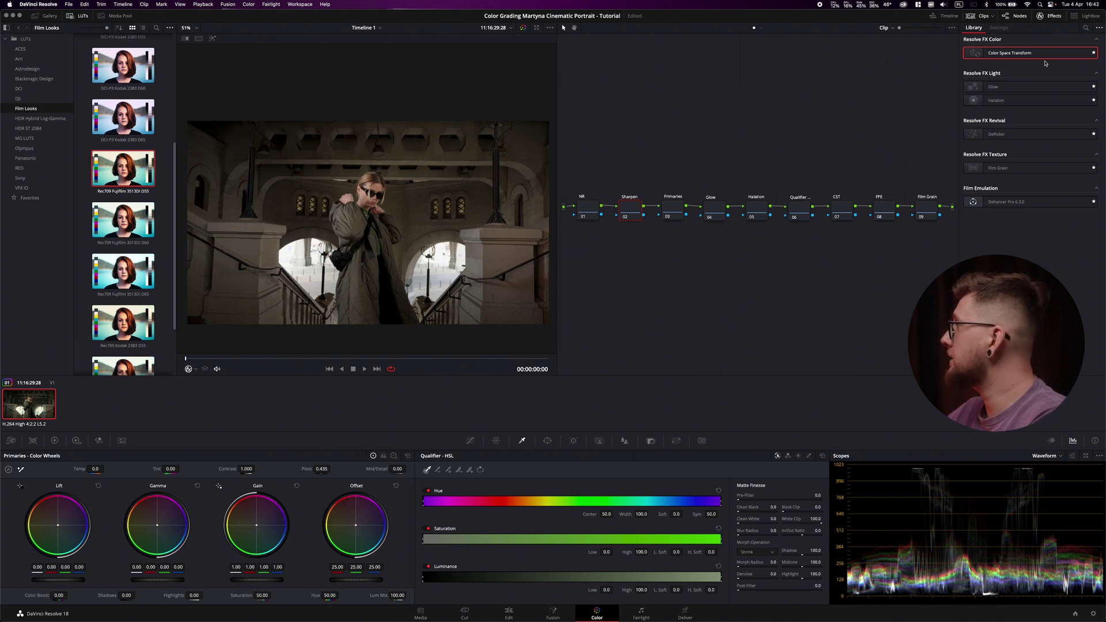
# Look through the full effects library, and limit the list to favorites again
pyautogui.click(1054, 16)
pyautogui.click(1055, 17)
pyautogui.click(1099, 29)
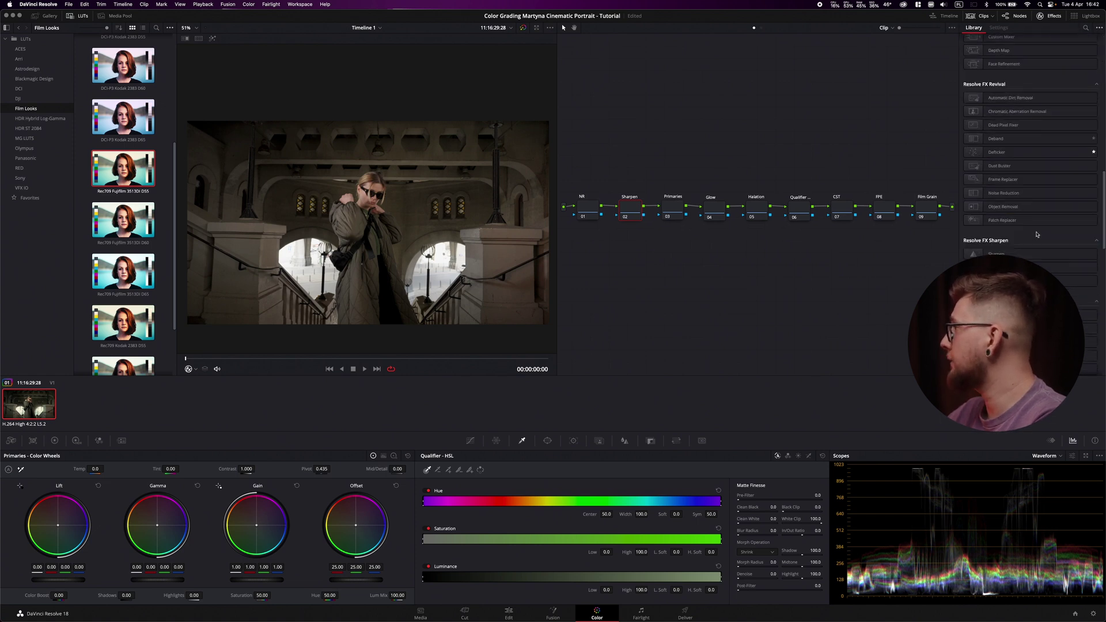
pyautogui.scroll(-15, 1039, 236)
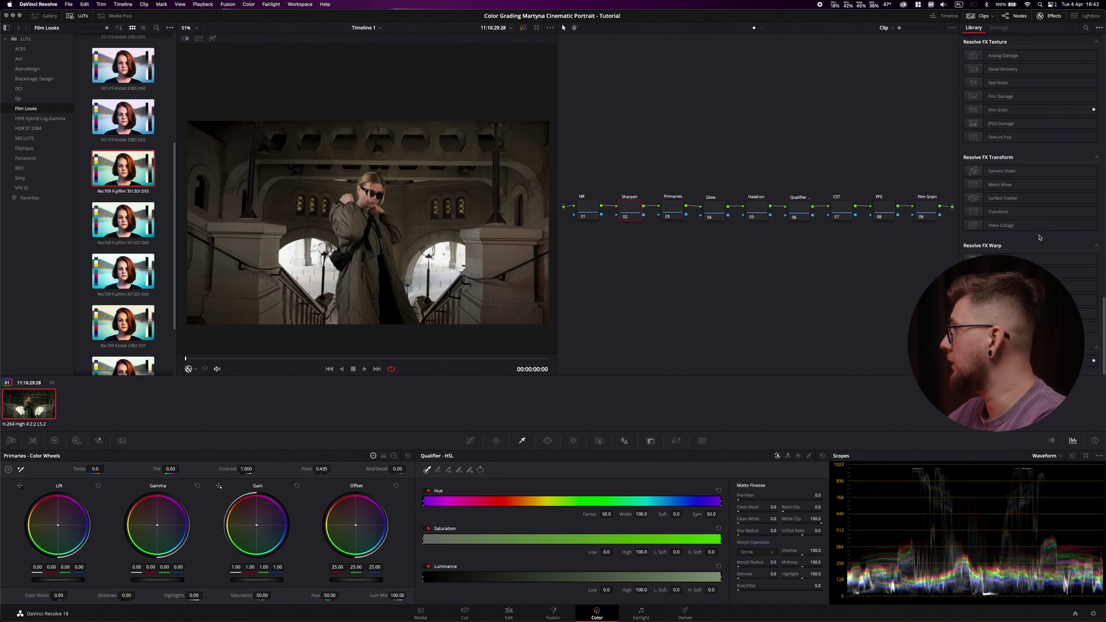
pyautogui.scroll(15, 1040, 238)
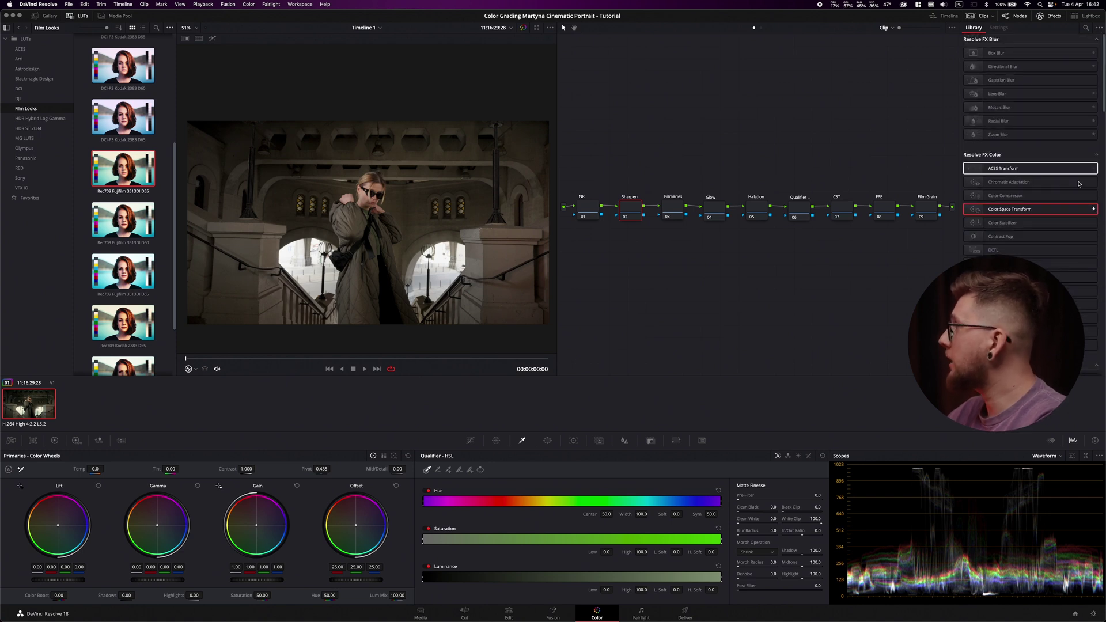
pyautogui.click(1099, 27)
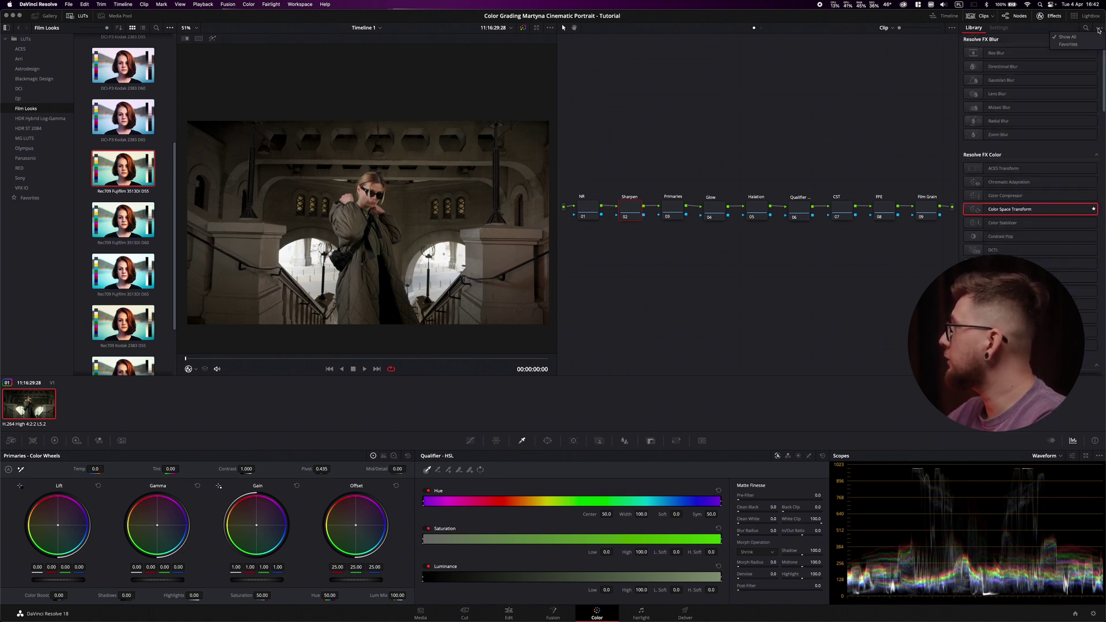
pyautogui.click(1075, 44)
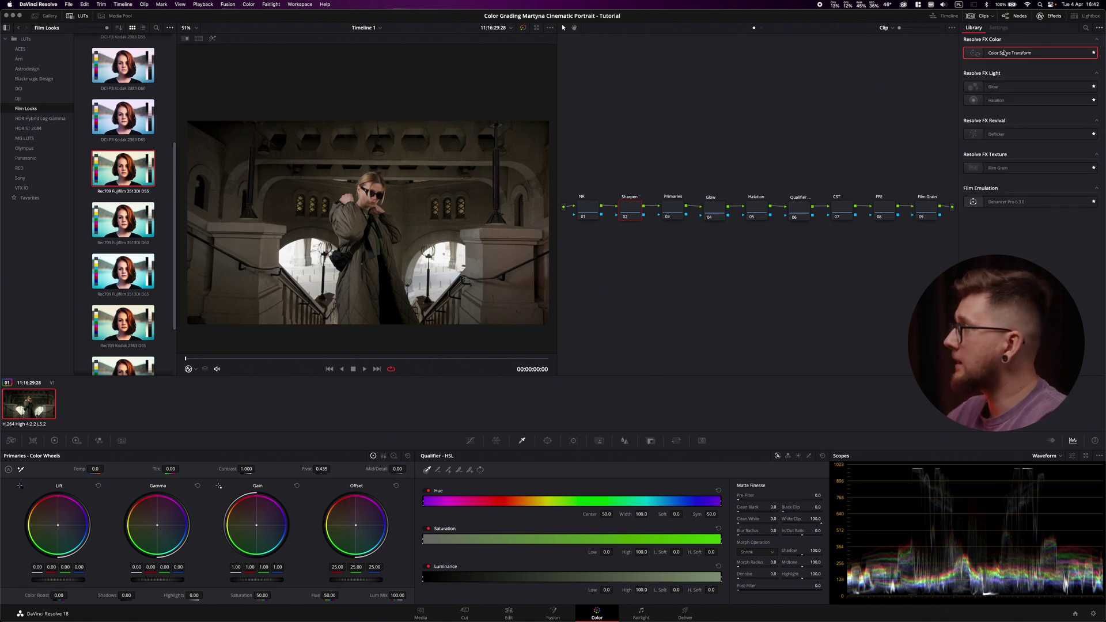
# Add a Color Space Transform to the CST node with input color space Rec.709 and input gamma Rec.709-A
pyautogui.moveTo(1010, 50); pyautogui.dragTo(842, 211)
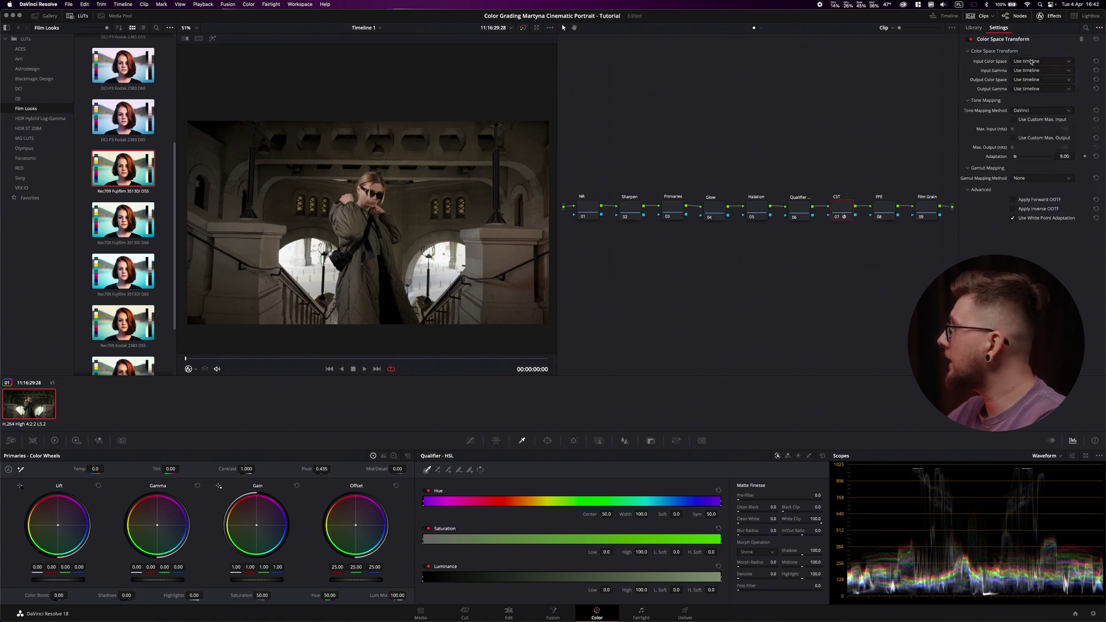
pyautogui.click(1035, 61)
pyautogui.scroll(-5, 1037, 115)
pyautogui.click(1037, 128)
pyautogui.click(1036, 71)
pyautogui.scroll(-5, 1039, 133)
pyautogui.click(1039, 144)
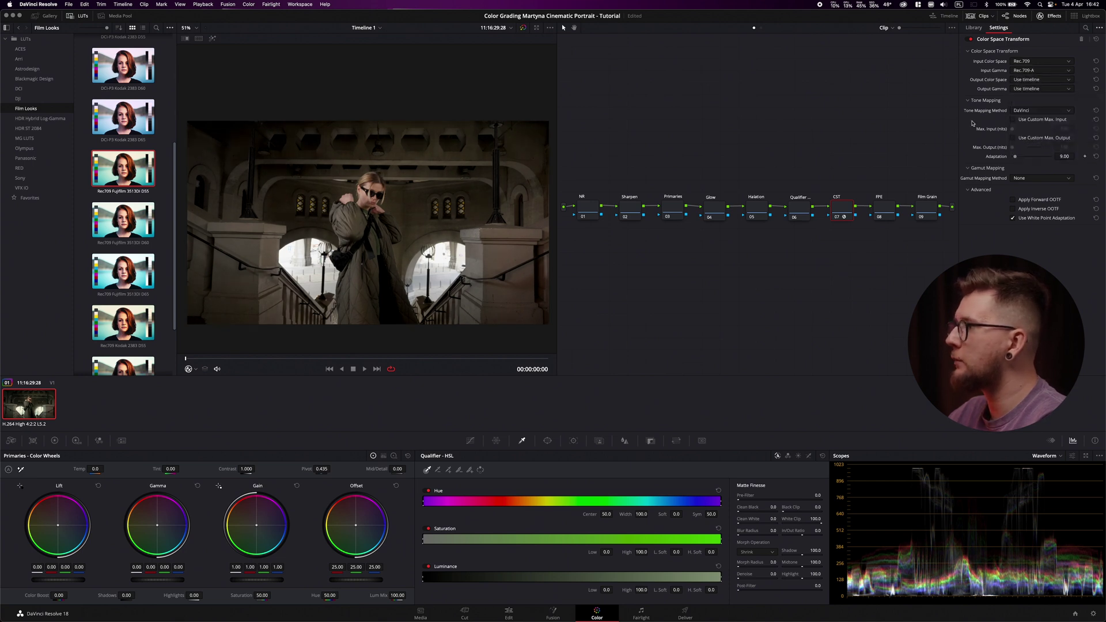
# Set the Color Space Transform's output color space to Rec.709 and its output gamma to Cineon Film Log
pyautogui.click(1041, 79)
pyautogui.scroll(-3, 1034, 156)
pyautogui.click(1034, 162)
pyautogui.click(1042, 88)
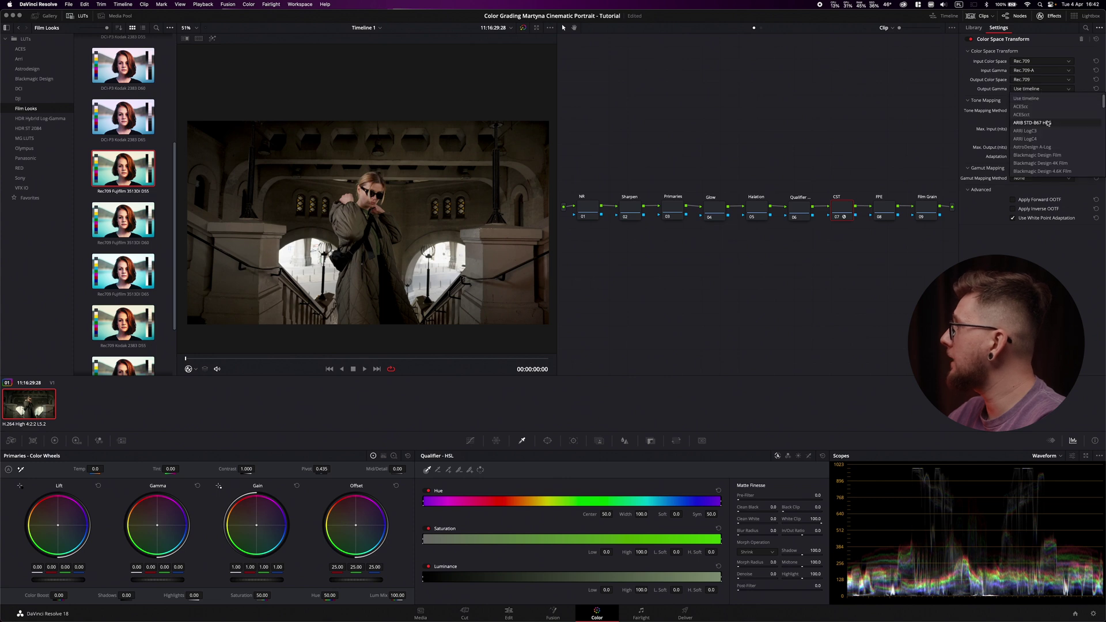
pyautogui.scroll(-5, 1047, 138)
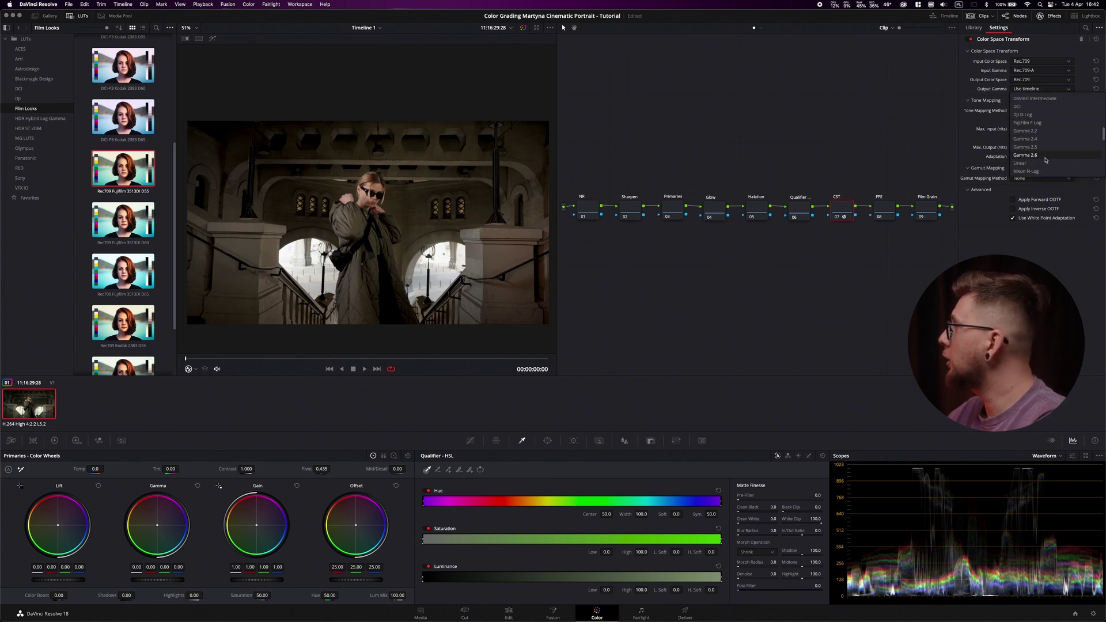
pyautogui.scroll(1, 1024, 100)
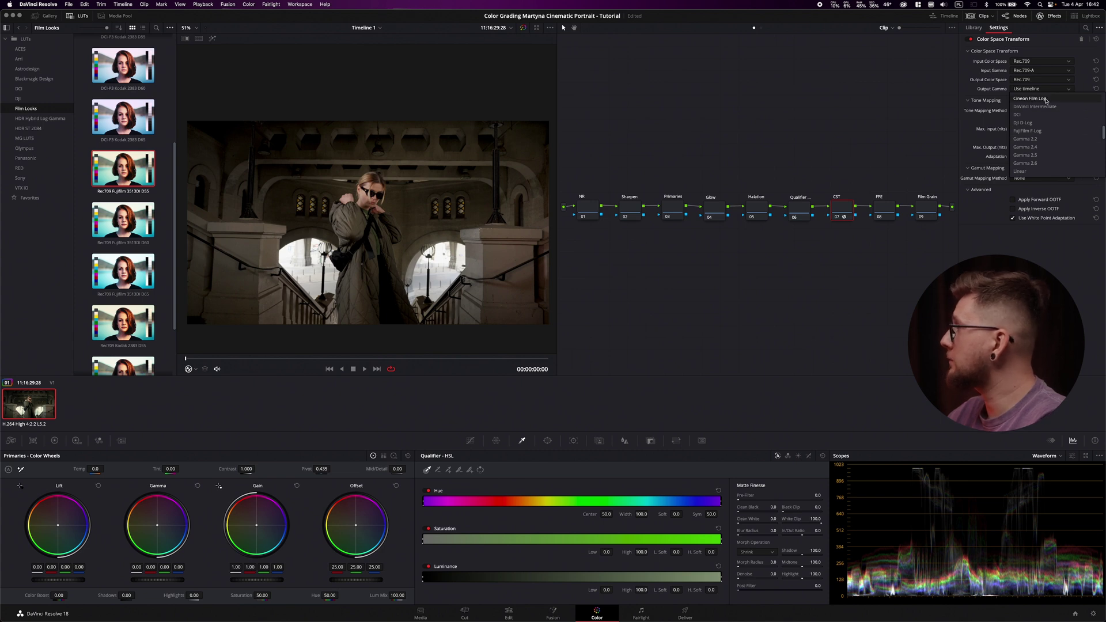
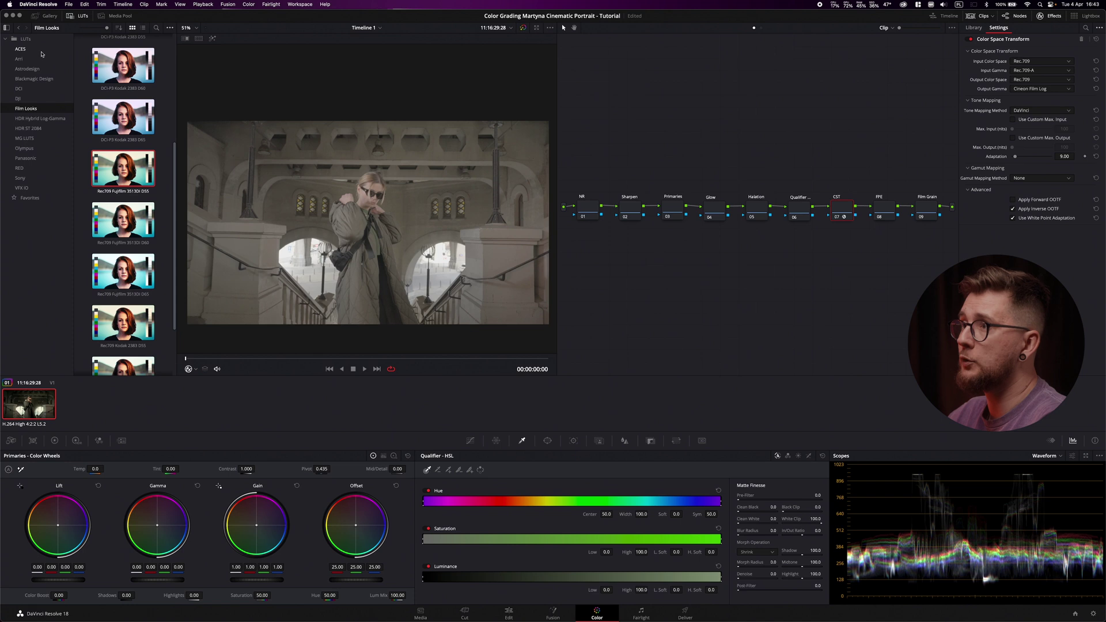
# Apply the Rec709 Fujifilm 3513DI D55 film look LUT to the PFE node
pyautogui.click(75, 17)
pyautogui.click(75, 16)
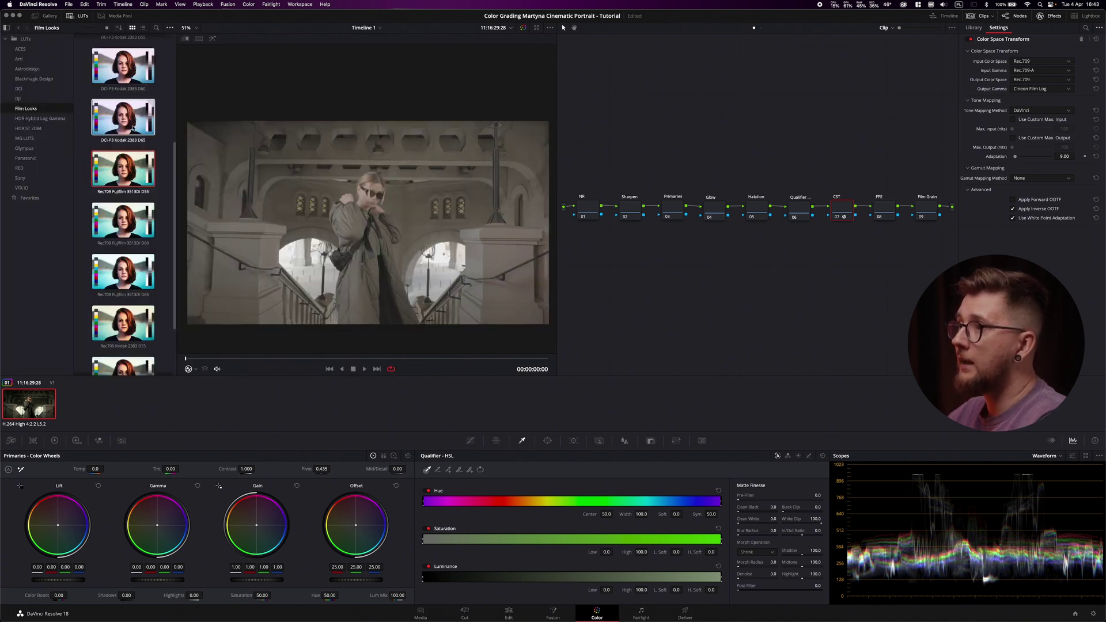
pyautogui.scroll(5, 133, 147)
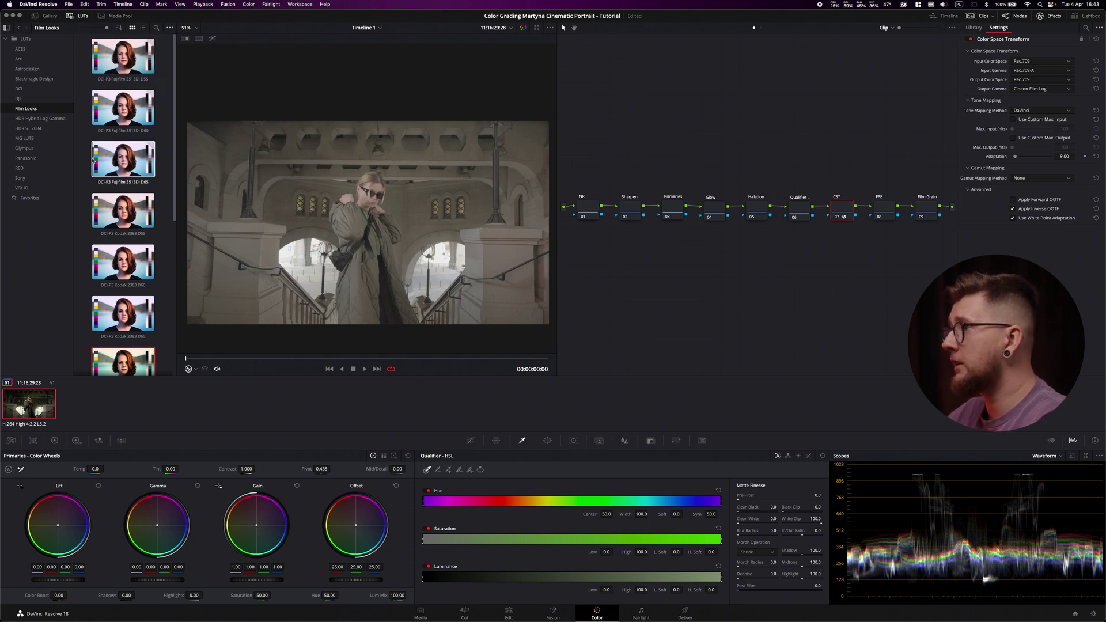
pyautogui.scroll(-5, 105, 243)
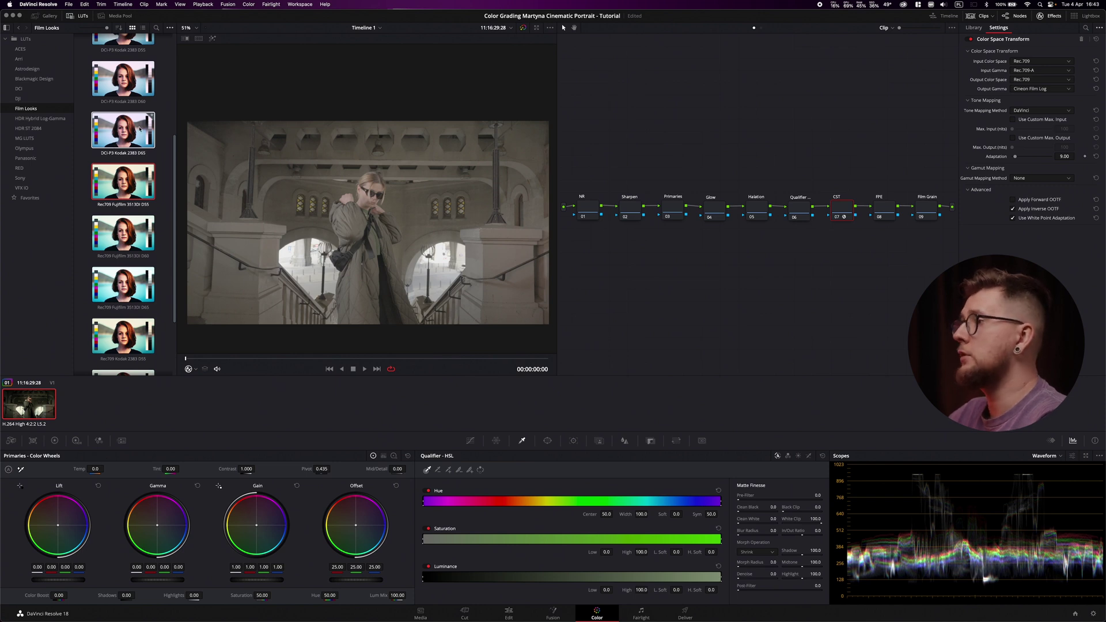
pyautogui.moveTo(104, 185); pyautogui.dragTo(886, 215)
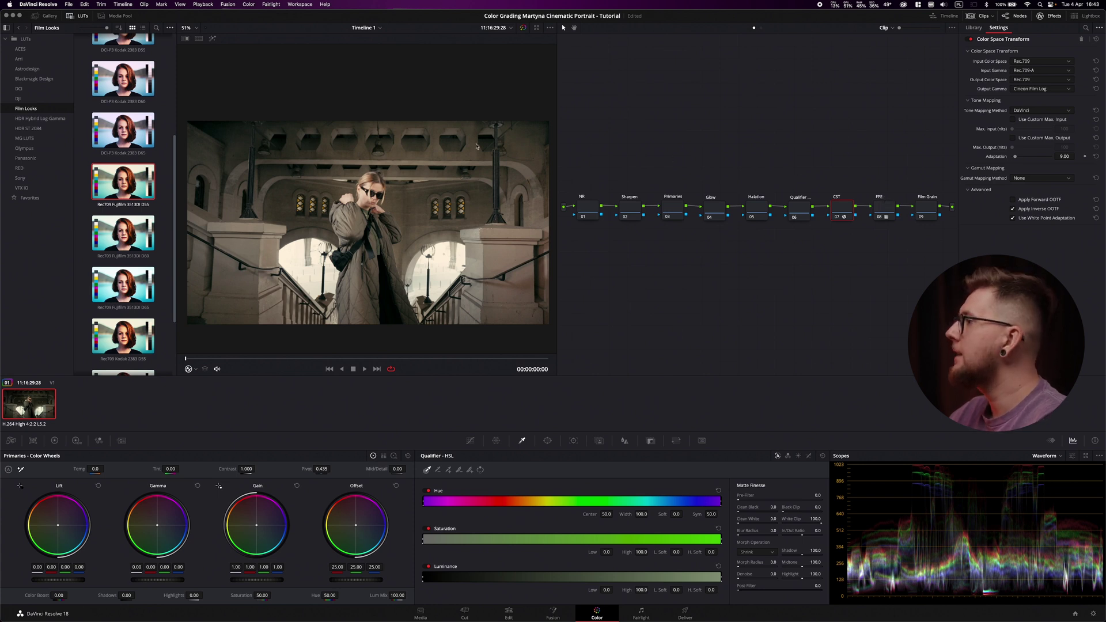
# Compare the image with the whole grade bypassed and enabled, and select the PFE node
pyautogui.hotkey('shift', 'd')
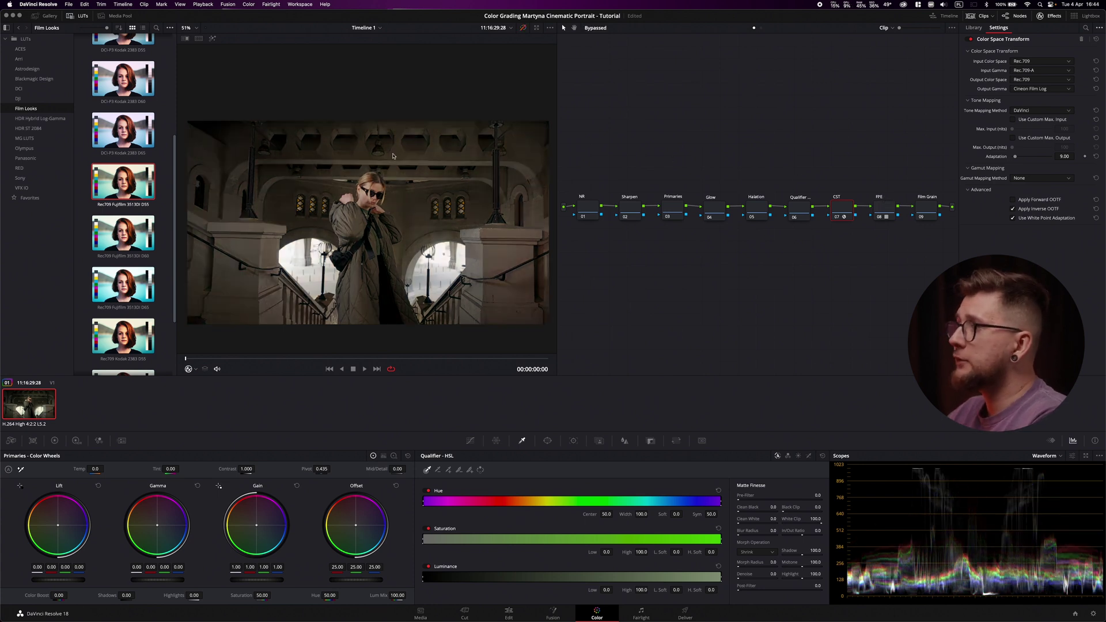
pyautogui.hotkey('shift', 'd')
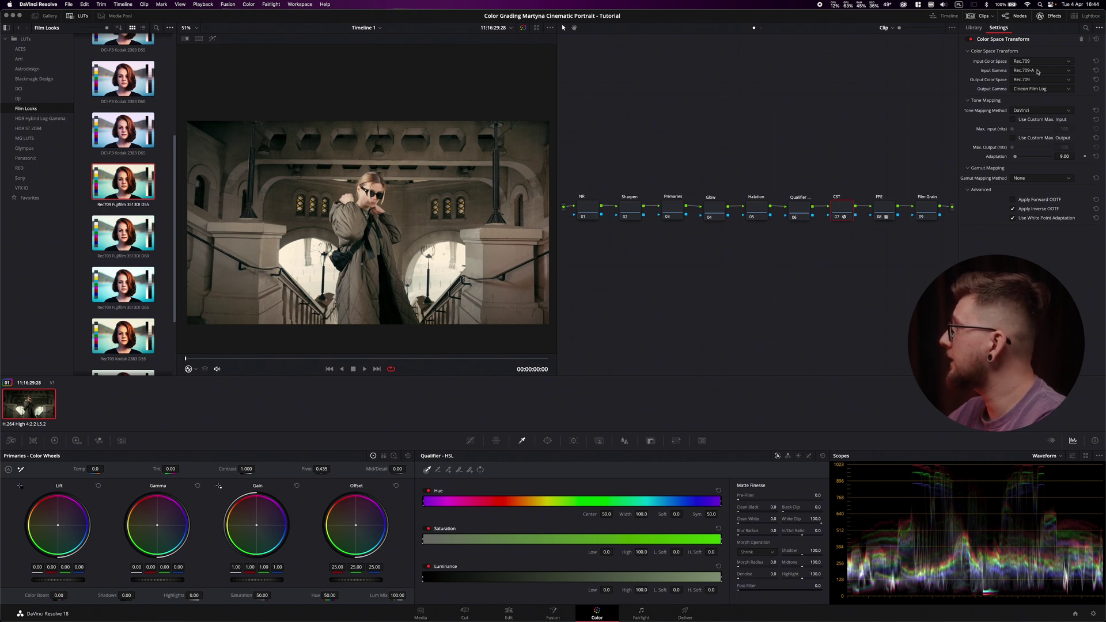
pyautogui.click(879, 212)
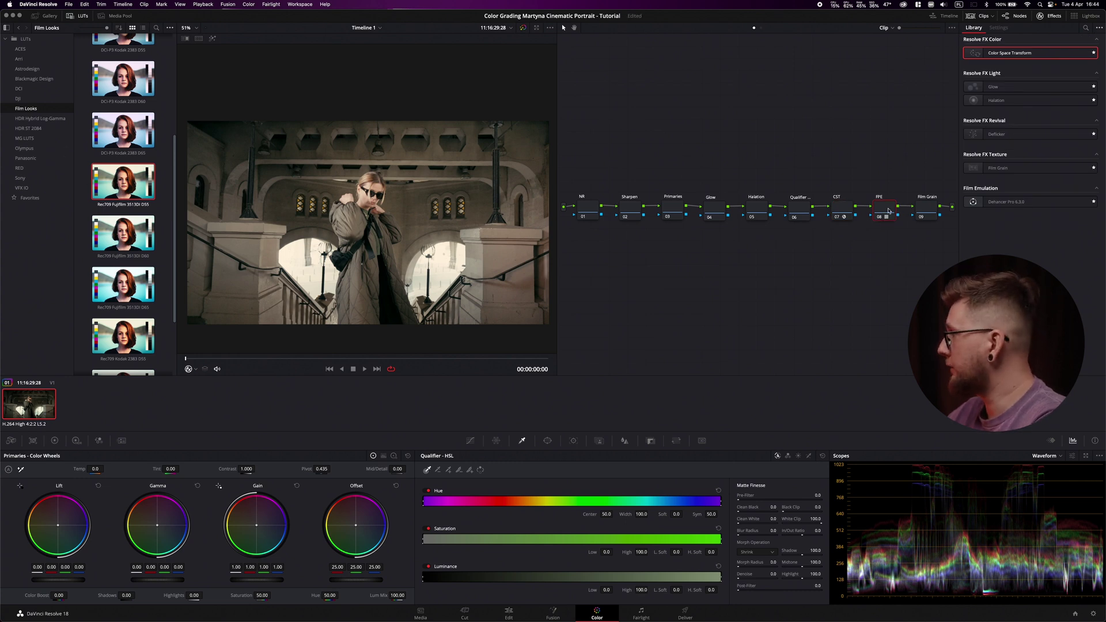
# Sharpen the image on the Sharpen node by lowering the blur radius to 0.47, and check it full screen
pyautogui.click(636, 210)
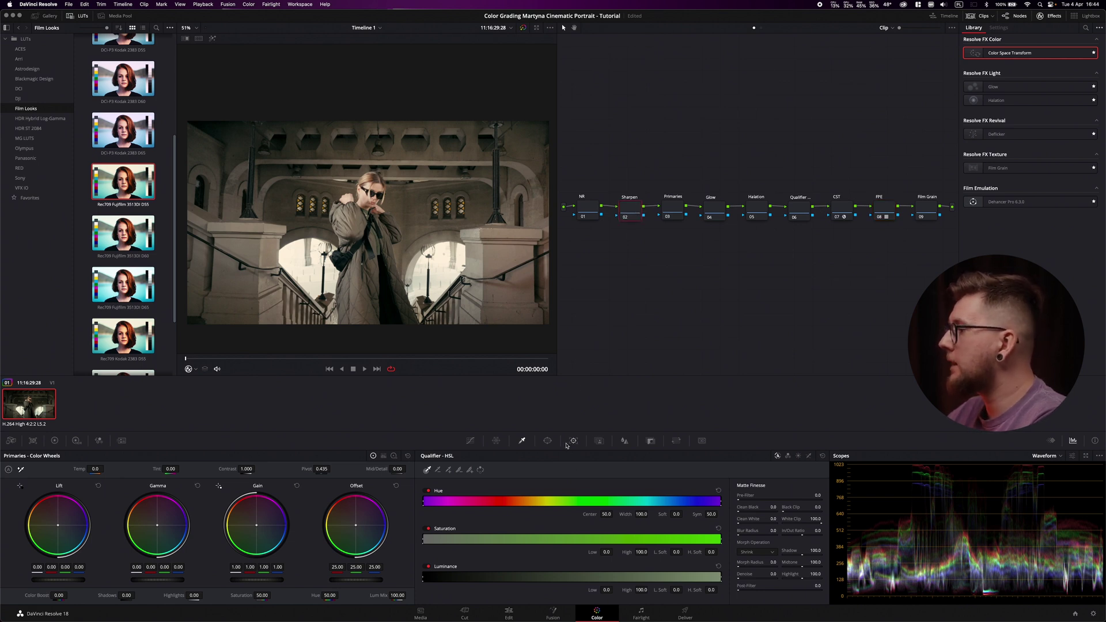
pyautogui.click(624, 441)
pyautogui.moveTo(510, 522); pyautogui.dragTo(510, 525)
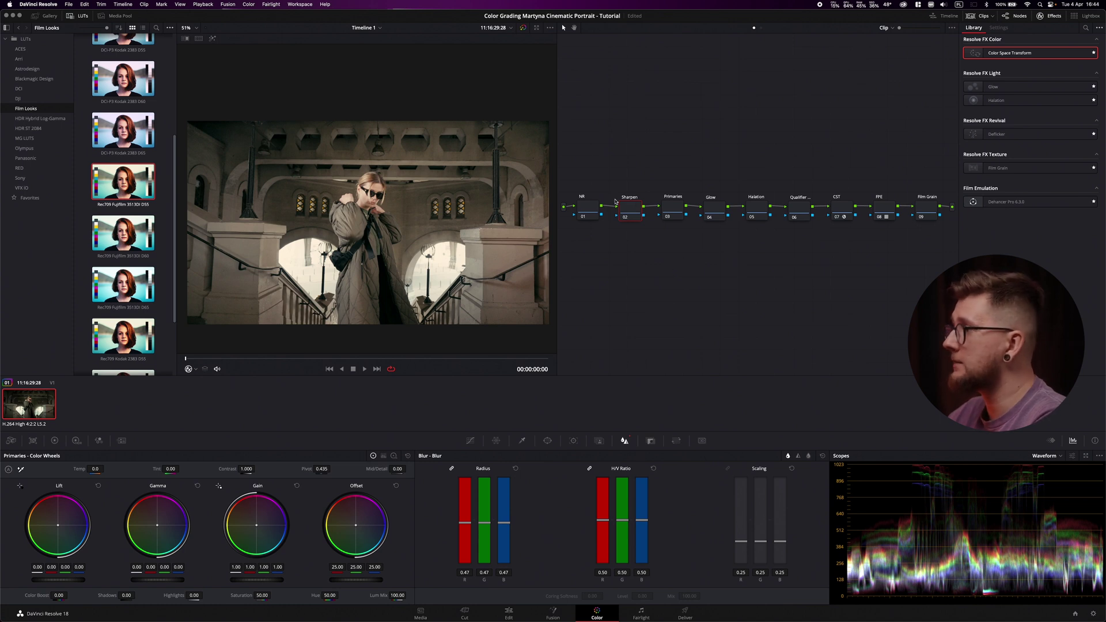
pyautogui.press('super+f')
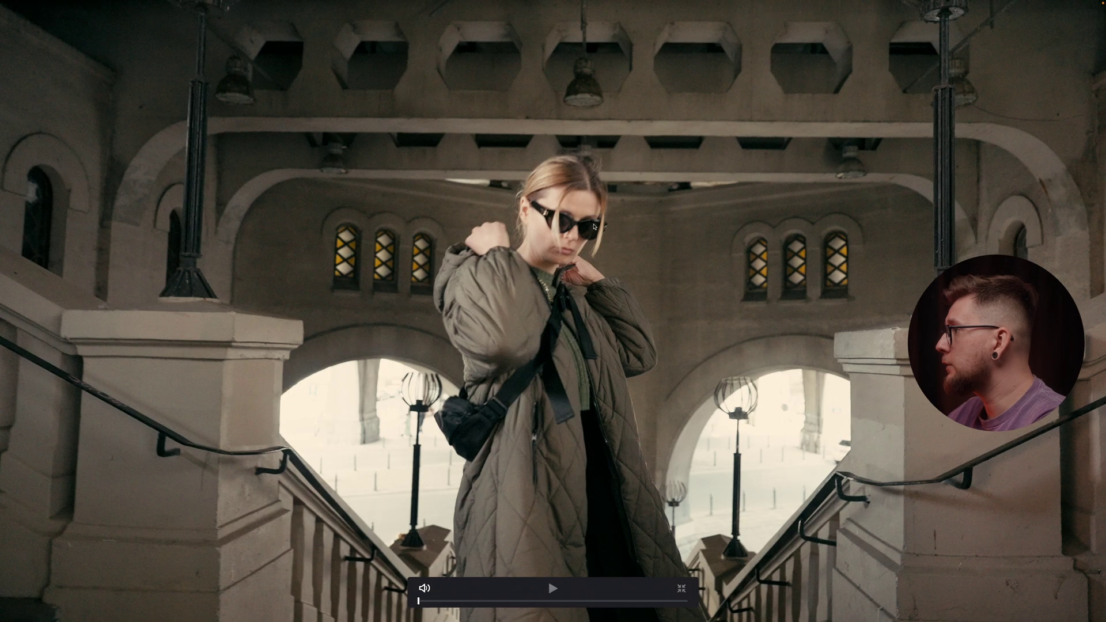
pyautogui.press('super+f')
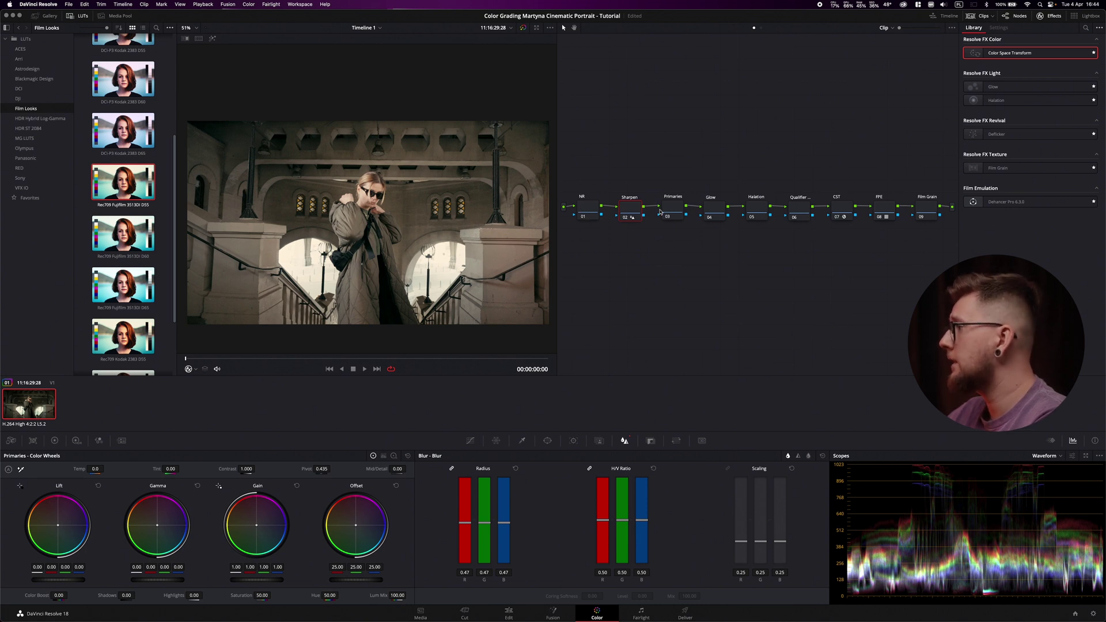
# On the Primaries node, lower the master lift to -0.02, the gain to 0.90 and the gamma to -0.02
pyautogui.click(677, 208)
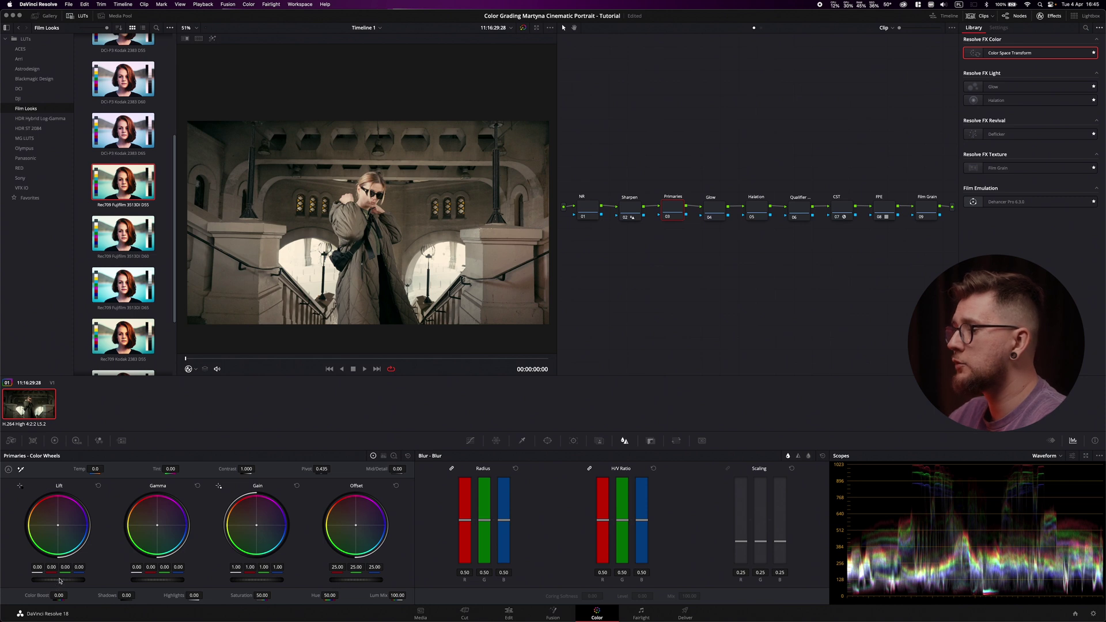
pyautogui.moveTo(63, 582); pyautogui.dragTo(47, 580)
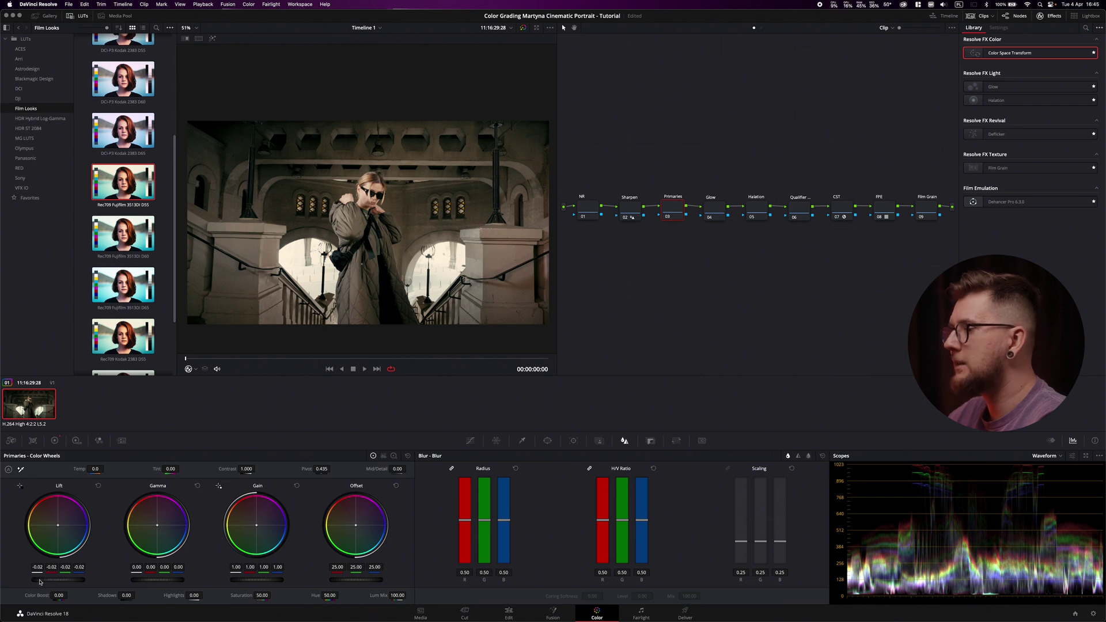
pyautogui.moveTo(256, 582); pyautogui.dragTo(236, 582)
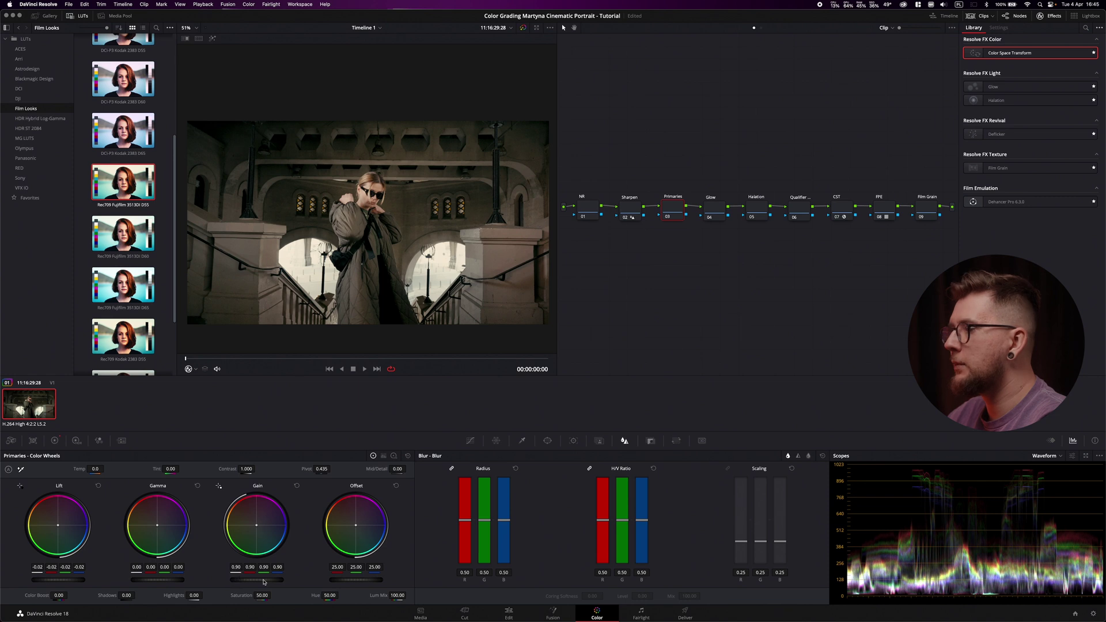
pyautogui.moveTo(161, 580); pyautogui.dragTo(147, 581)
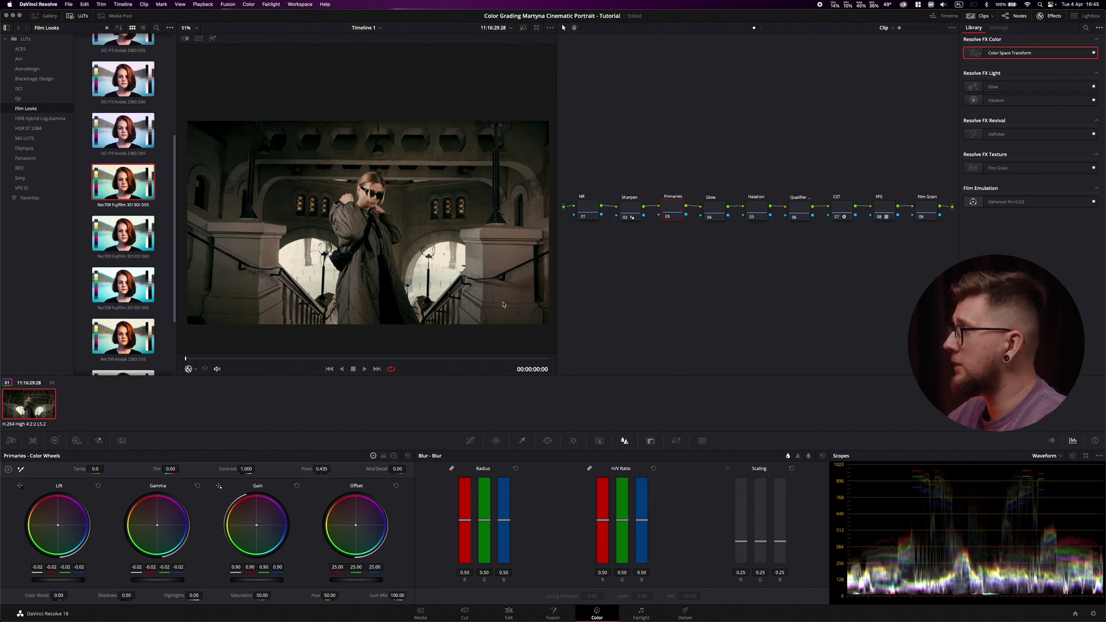
# On the Primaries node, tint the gain towards green (red 0.79, green 0.93, blue 0.87) and the lift towards red (-0.01, -0.03, -0.03)
pyautogui.hotkey('ctrl', 'd')
pyautogui.hotkey('ctrl', 'd')
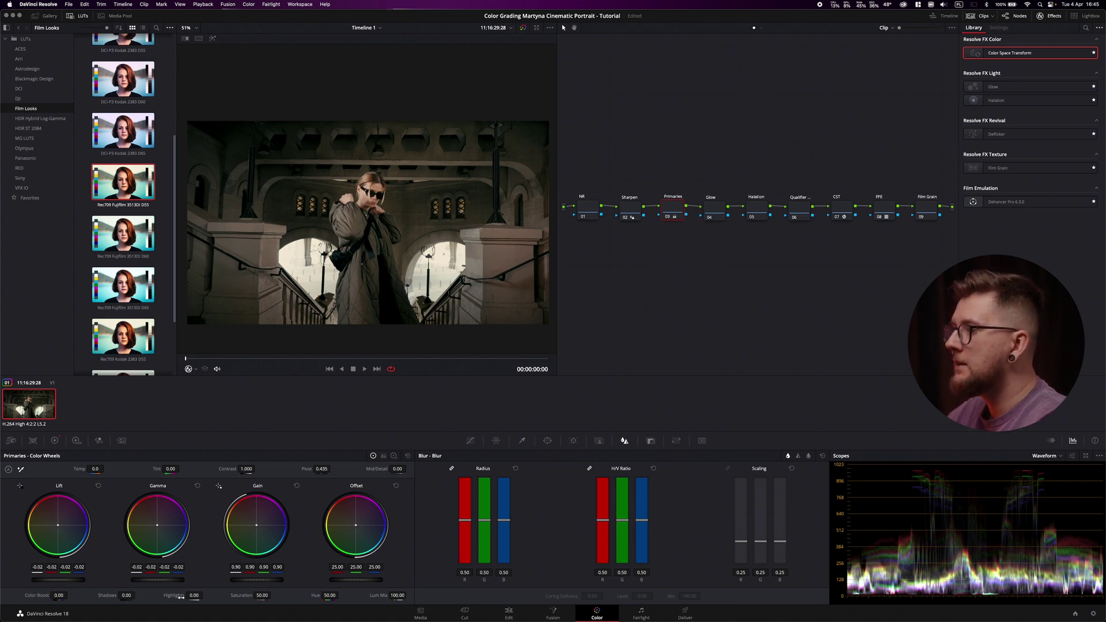
pyautogui.moveTo(257, 527); pyautogui.dragTo(255, 539)
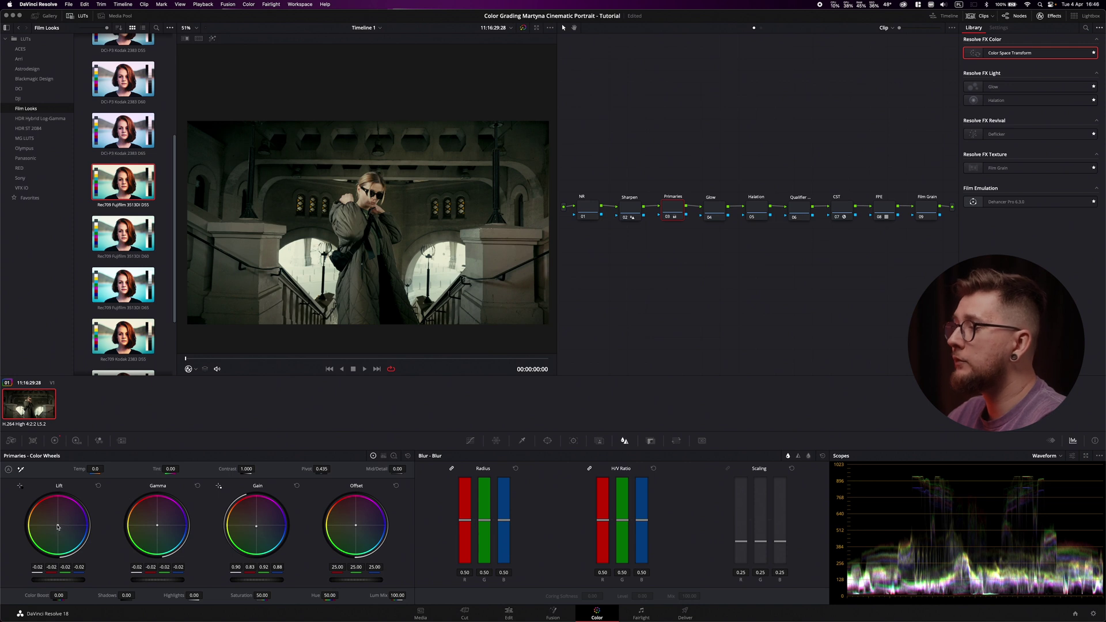
pyautogui.moveTo(58, 526); pyautogui.dragTo(56, 522)
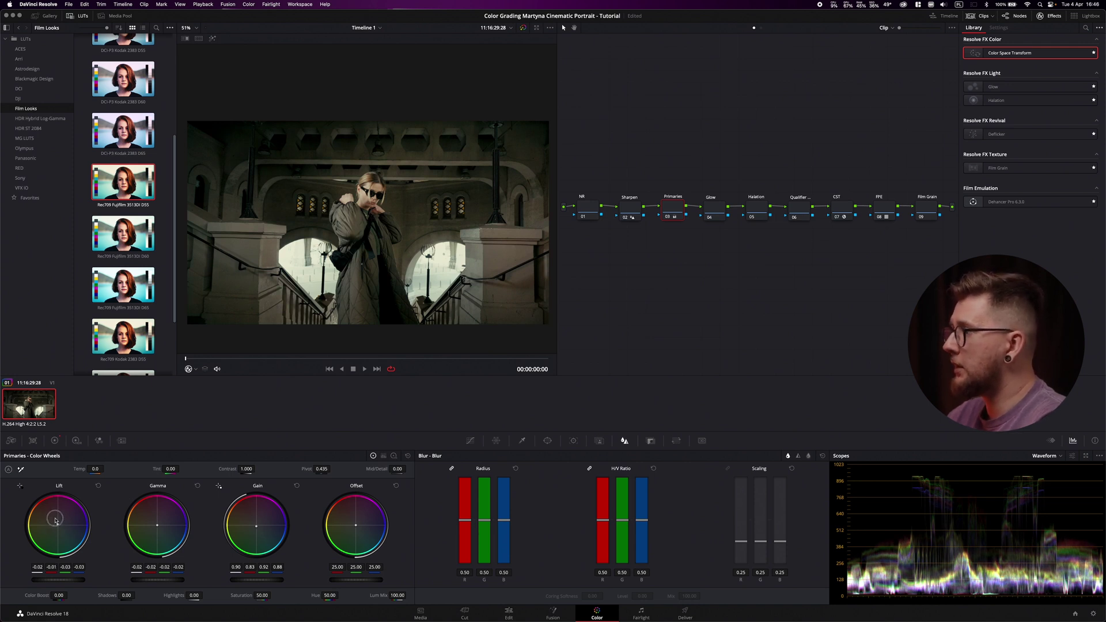
pyautogui.moveTo(256, 528); pyautogui.dragTo(256, 534)
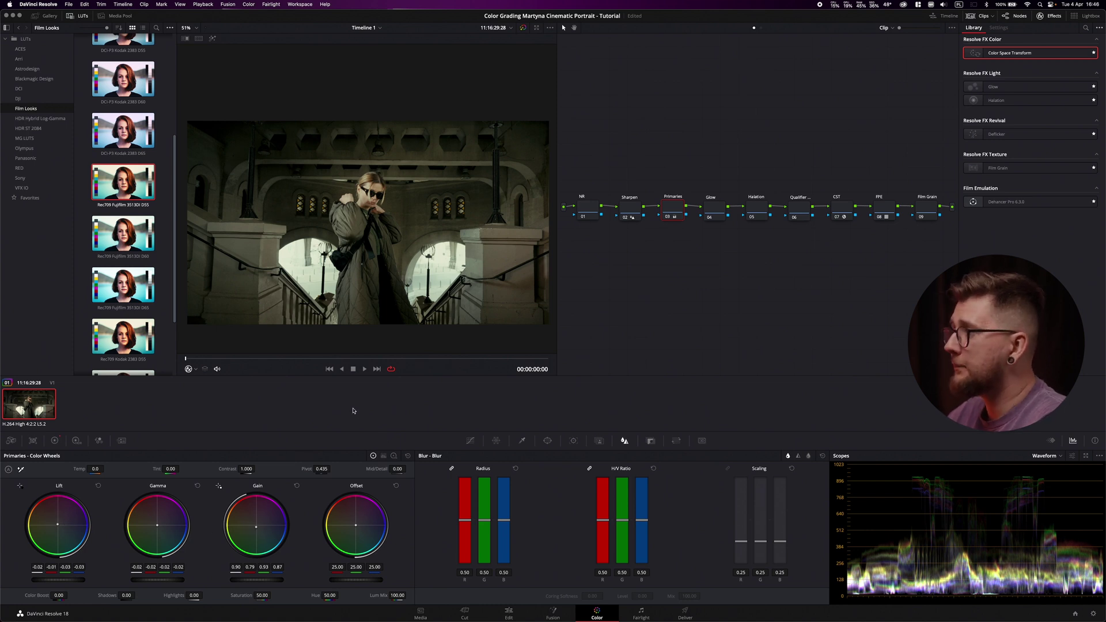
# Compare the image with and without the correction, and fine-tune the tint to gain blue 0.88 and lift red 0.00
pyautogui.hotkey('ctrl', 'd')
pyautogui.hotkey('ctrl', 'd')
pyautogui.hotkey('shift', 'd')
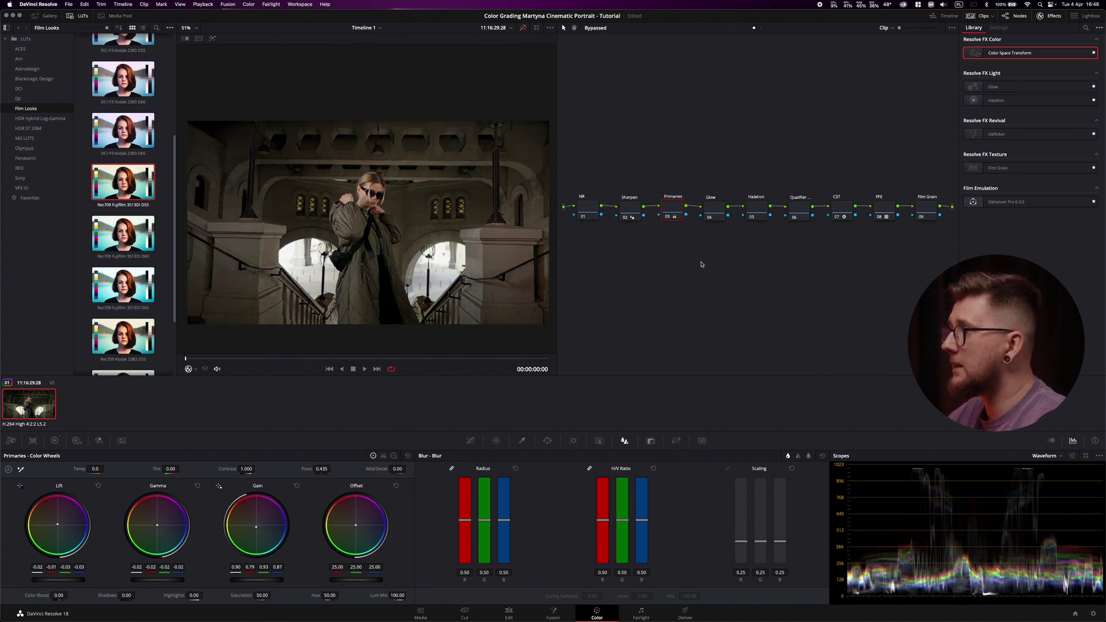
pyautogui.hotkey('shift', 'd')
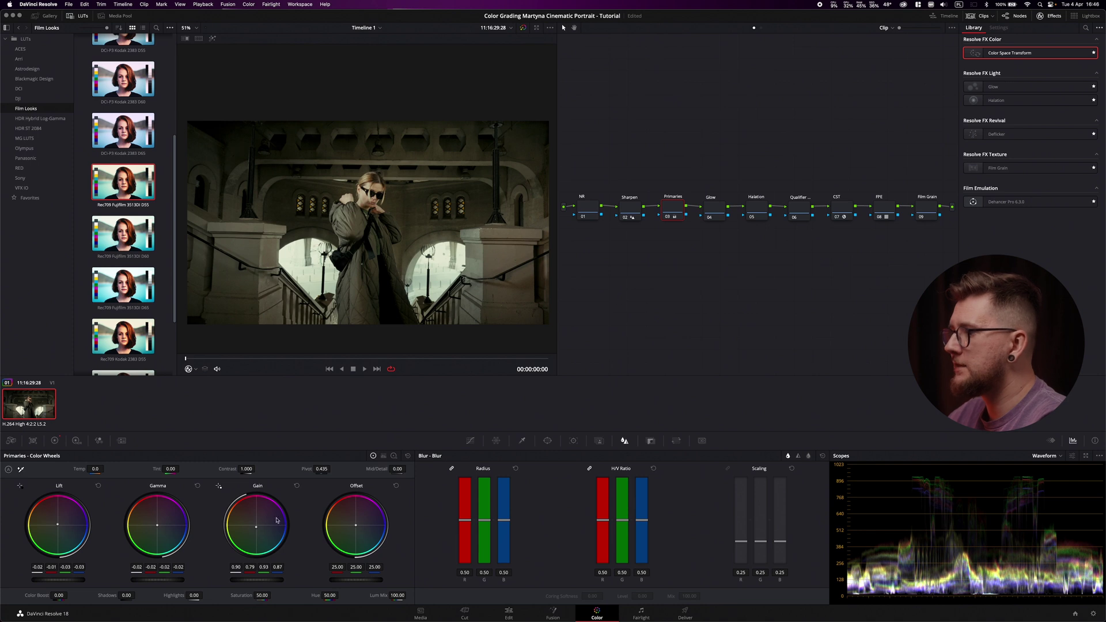
pyautogui.moveTo(258, 528); pyautogui.dragTo(257, 529)
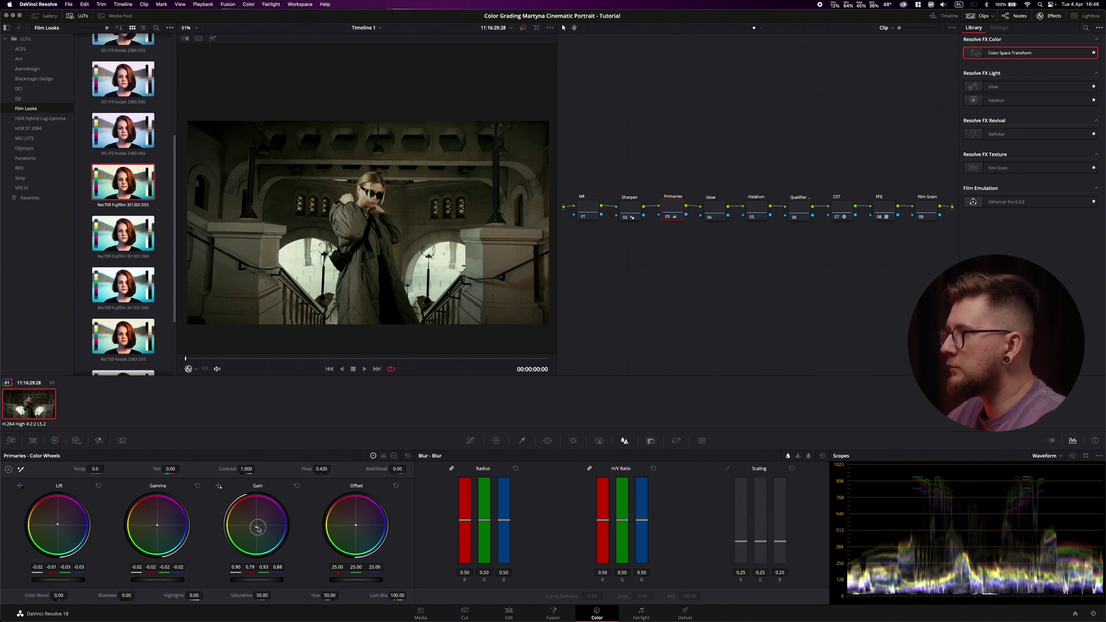
pyautogui.moveTo(56, 525); pyautogui.dragTo(57, 520)
# Compare the image repeatedly with the whole grade bypassed and enabled
pyautogui.hotkey('shift', 'd')
pyautogui.hotkey('shift', 'd')
pyautogui.hotkey('shift', 'd')
pyautogui.hotkey('shift', 'd')
pyautogui.hotkey('shift', 'd')
pyautogui.hotkey('shift', 'd')
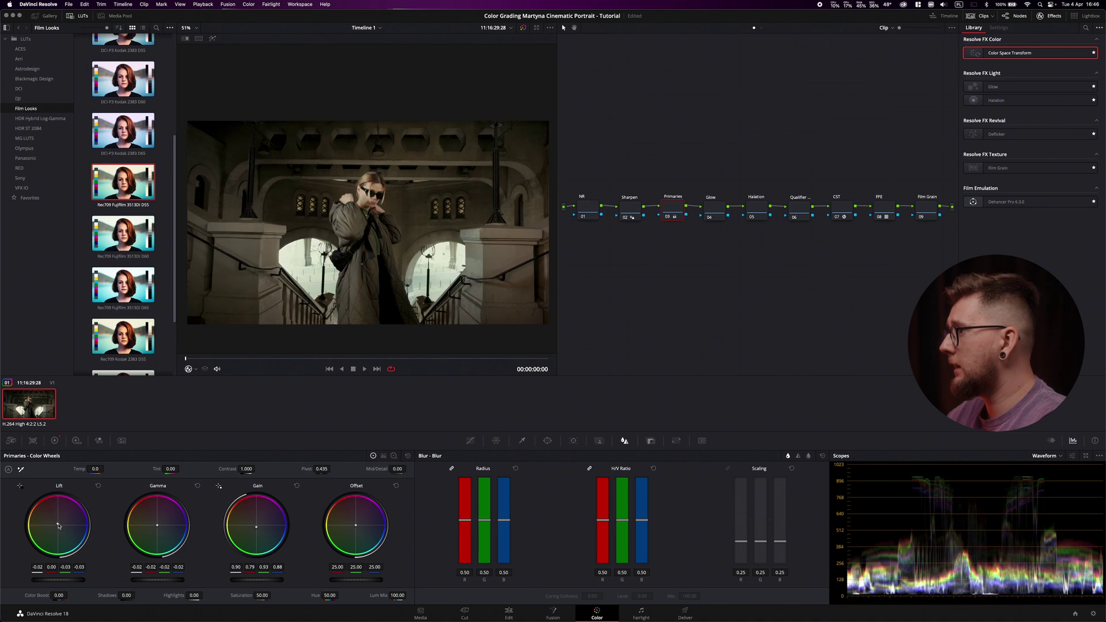
pyautogui.hotkey('shift', 'd')
pyautogui.hotkey('shift', 'd')
pyautogui.hotkey('shift', 'd')
pyautogui.hotkey('shift', 'd')
pyautogui.hotkey('shift', 'd')
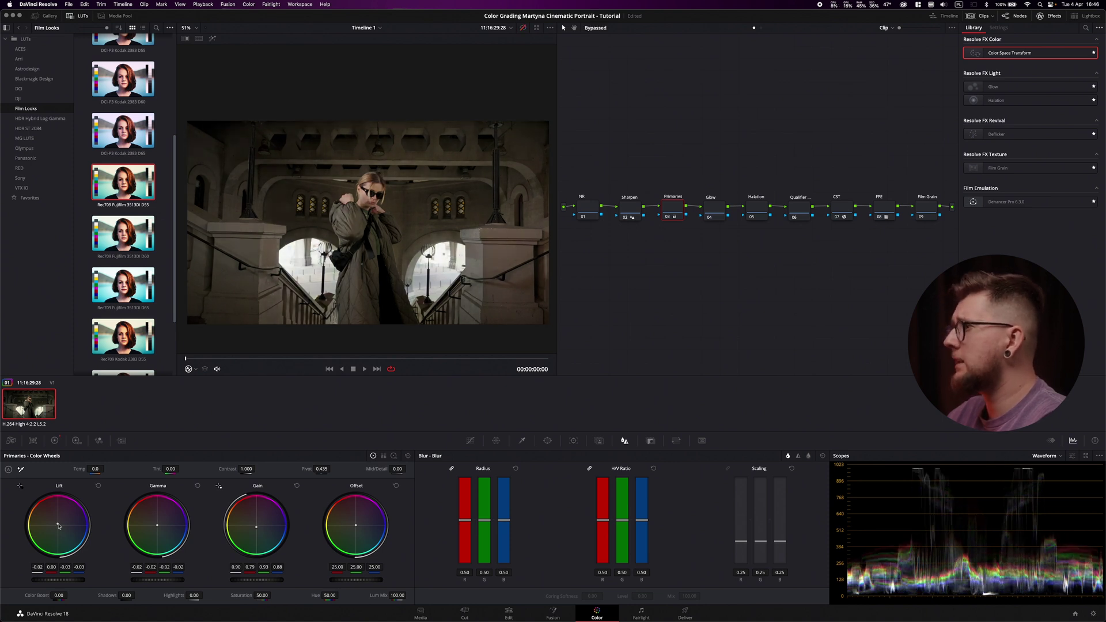
pyautogui.hotkey('shift', 'd')
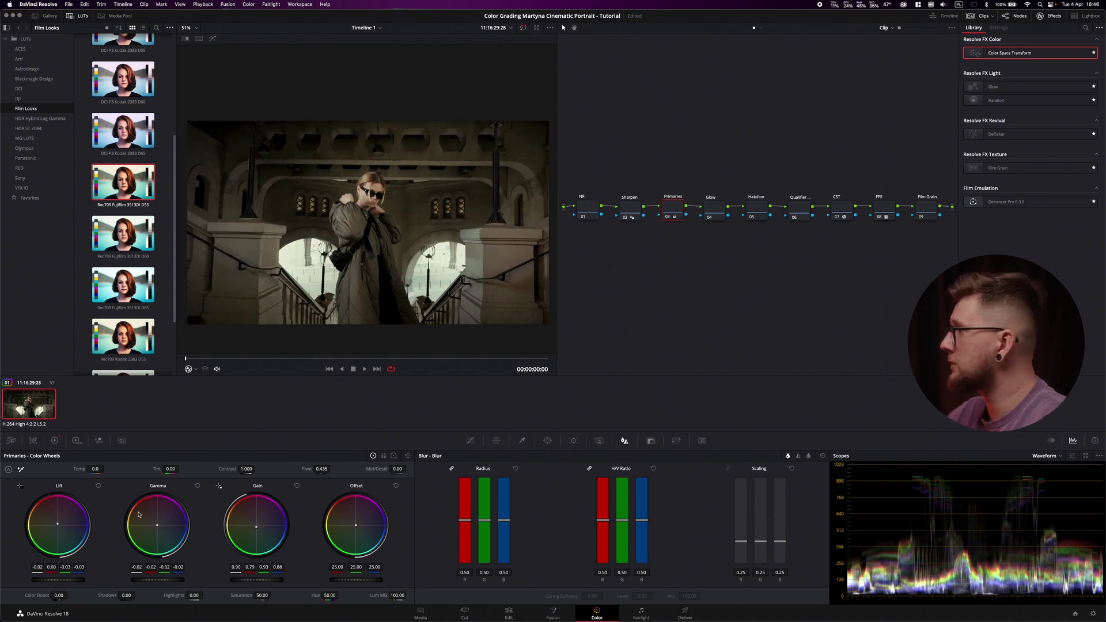
# Apply the Glow effect to the Glow node and compare the image with that node disabled and enabled
pyautogui.click(714, 208)
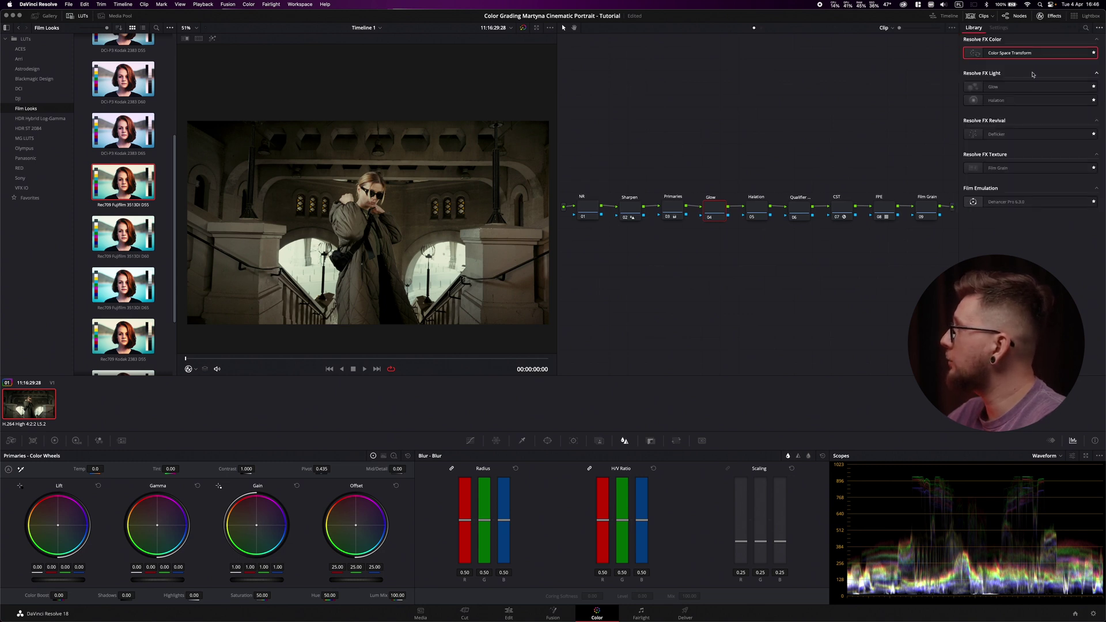
pyautogui.moveTo(1012, 88); pyautogui.dragTo(714, 211)
pyautogui.hotkey('ctrl', 'd')
pyautogui.hotkey('ctrl', 'd')
pyautogui.hotkey('ctrl', 'd')
pyautogui.hotkey('ctrl', 'd')
pyautogui.hotkey('ctrl', 'd')
pyautogui.hotkey('ctrl', 'd')
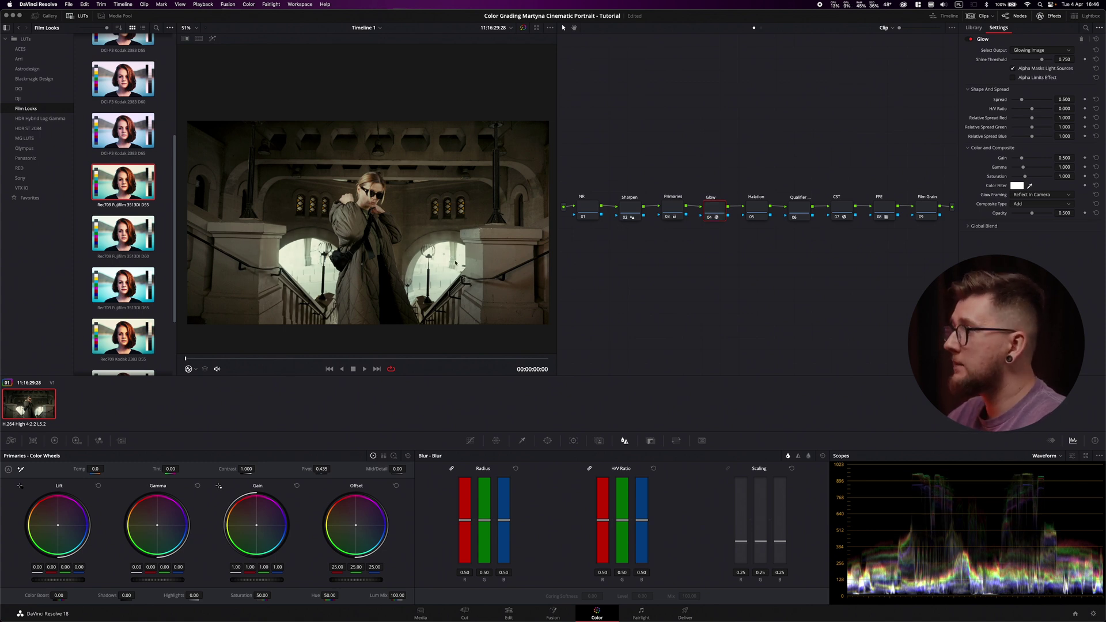
# Lower the glow's Shine Threshold to 0.321 while viewing the Shiny Regions output, and return the output to Glowing Image
pyautogui.click(1042, 51)
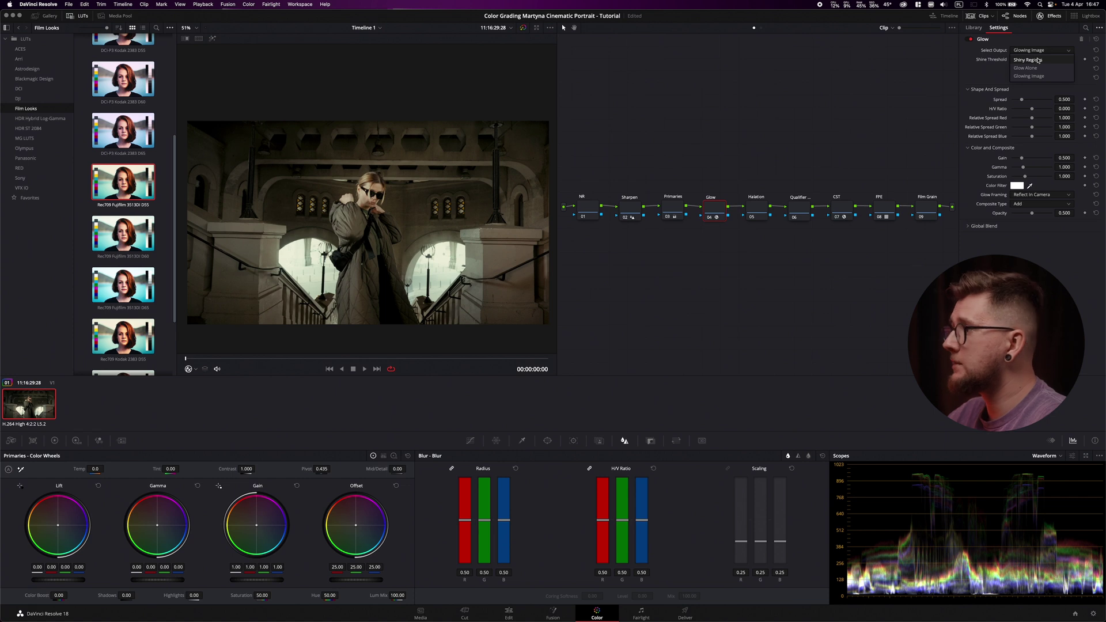
pyautogui.click(1021, 60)
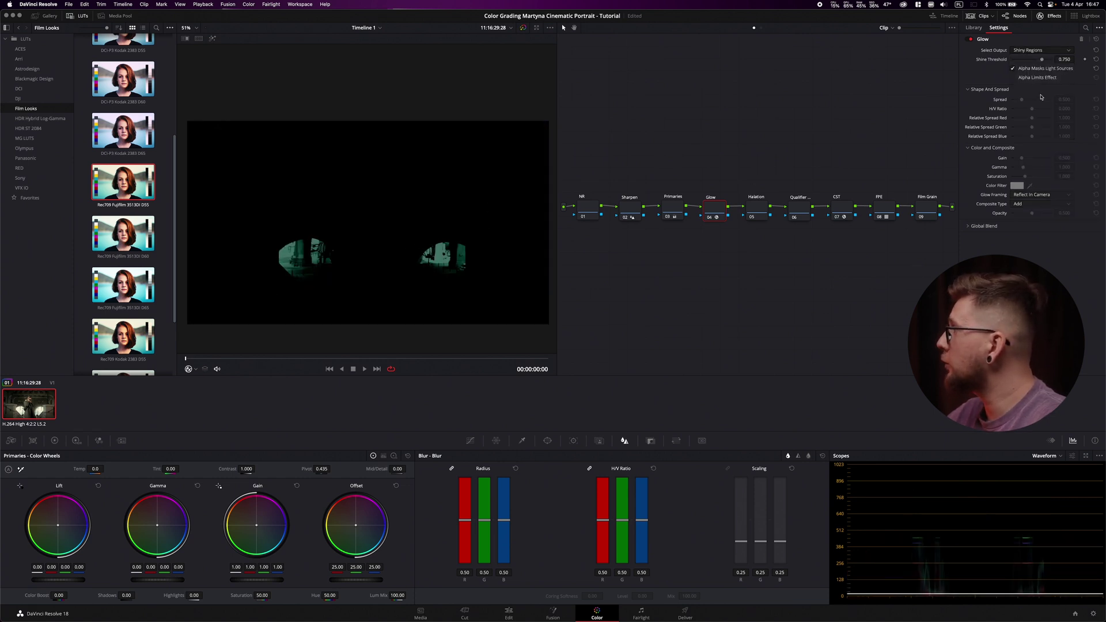
pyautogui.moveTo(1042, 61); pyautogui.dragTo(1023, 59)
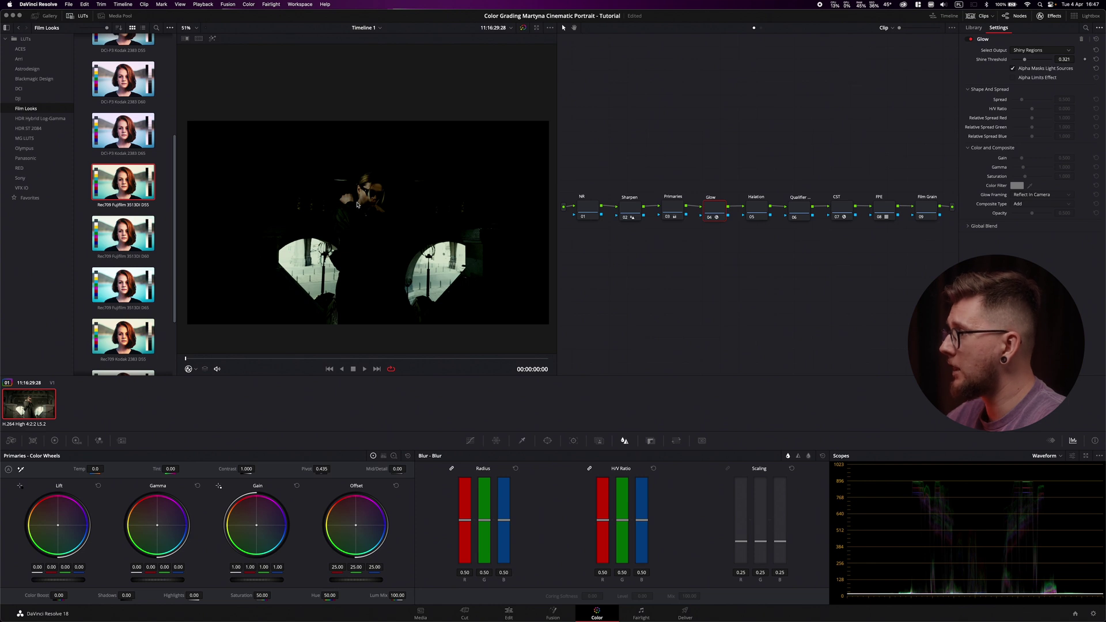
pyautogui.click(1043, 50)
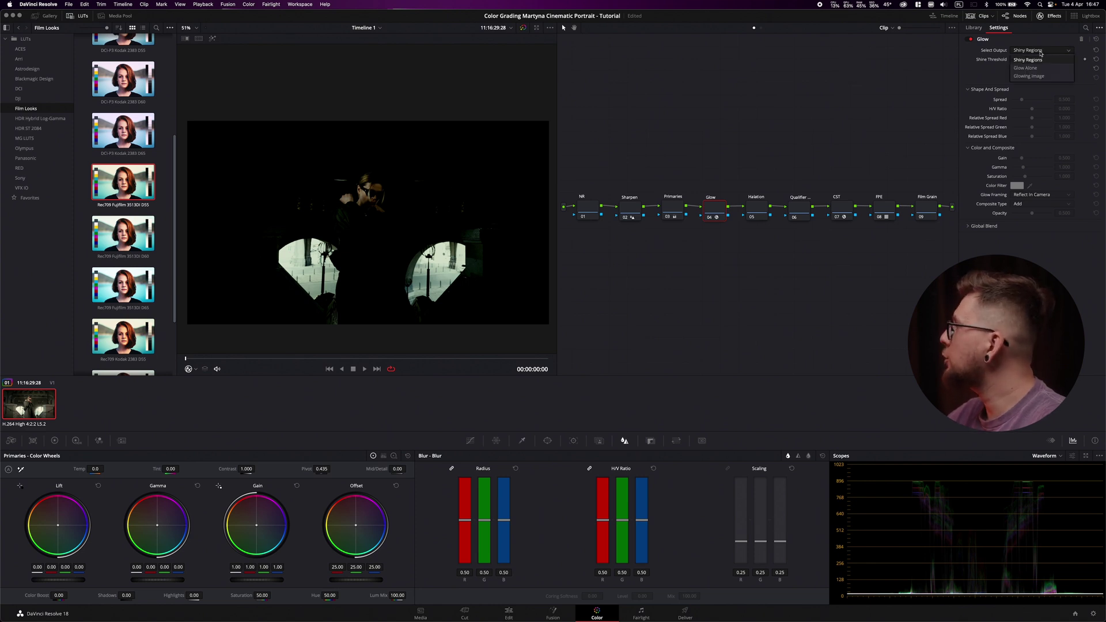
pyautogui.click(1029, 76)
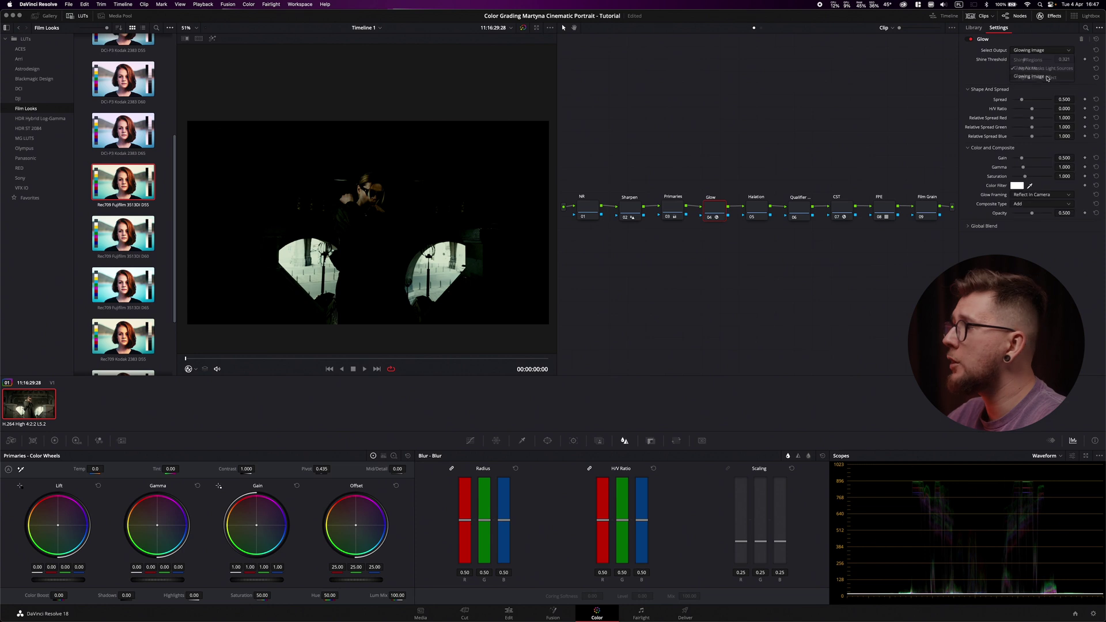
# Check the glow's effect on the highlights by comparing the image with the Glow node off and on
pyautogui.hotkey('ctrl', 'd')
pyautogui.hotkey('ctrl', 'd')
pyautogui.hotkey('ctrl', 'd')
pyautogui.hotkey('ctrl', 'd')
pyautogui.hotkey('ctrl', 'd')
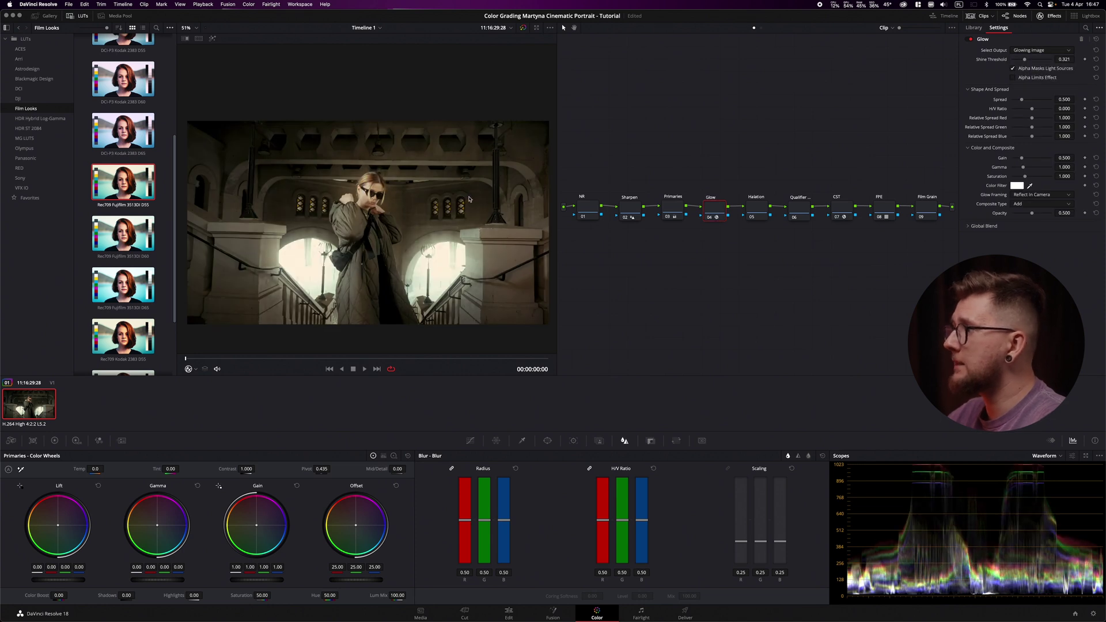
pyautogui.hotkey('ctrl', 'd')
pyautogui.hotkey('ctrl', 'd')
pyautogui.hotkey('ctrl', 'd')
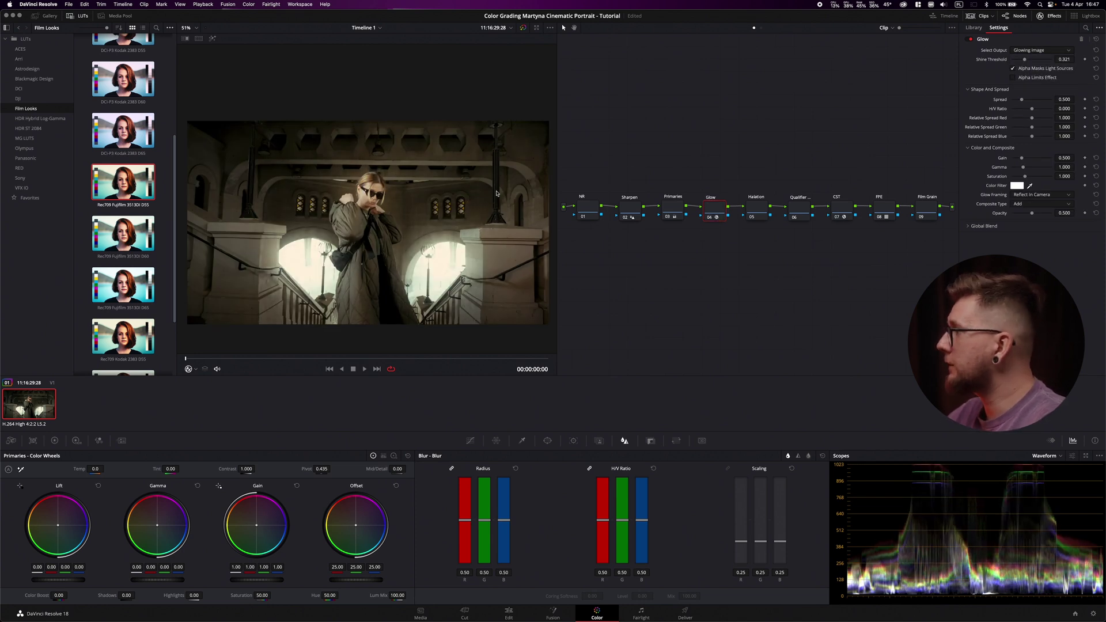
# Soften the glow by setting its saturation to 0.000, gain to 0.275 and gamma to 0.843
pyautogui.moveTo(1025, 176); pyautogui.dragTo(872, 175)
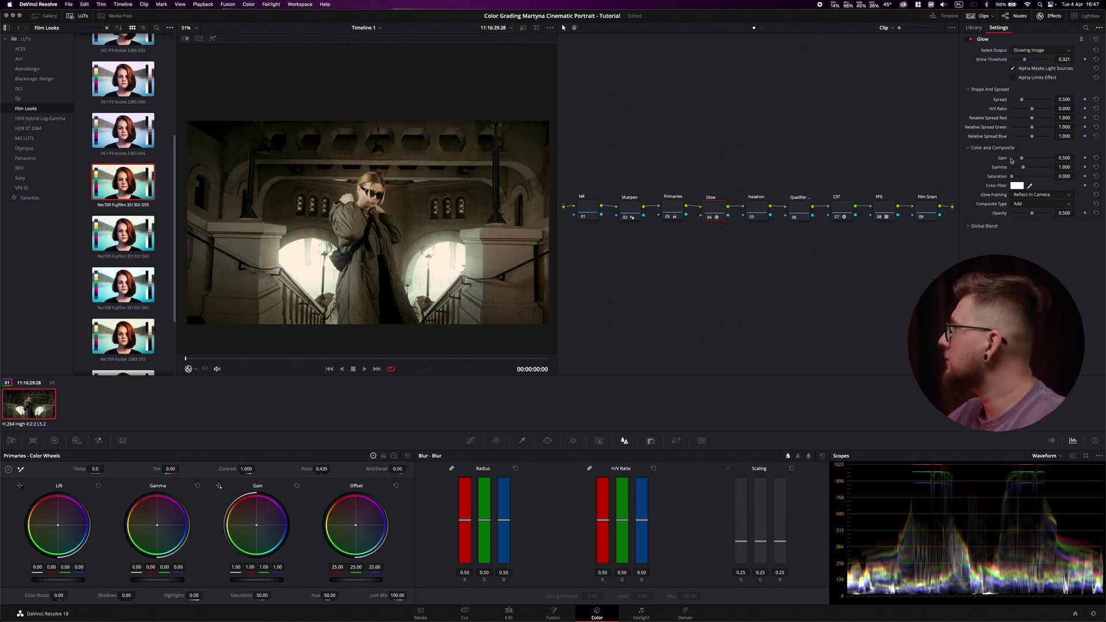
pyautogui.moveTo(1023, 161); pyautogui.dragTo(1017, 159)
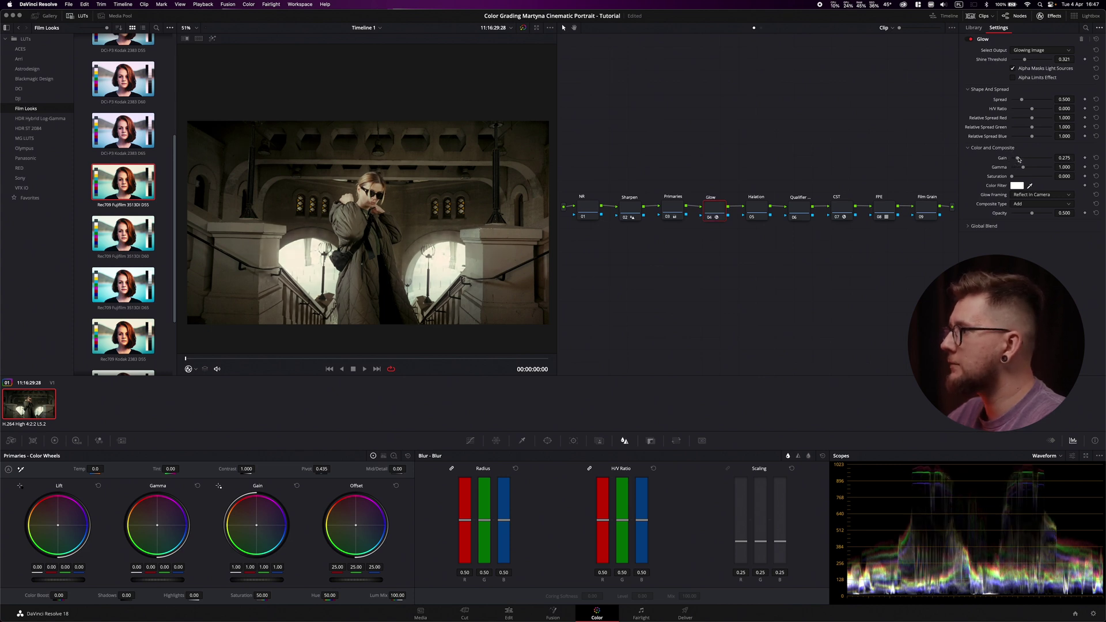
pyautogui.moveTo(1023, 167); pyautogui.dragTo(1021, 168)
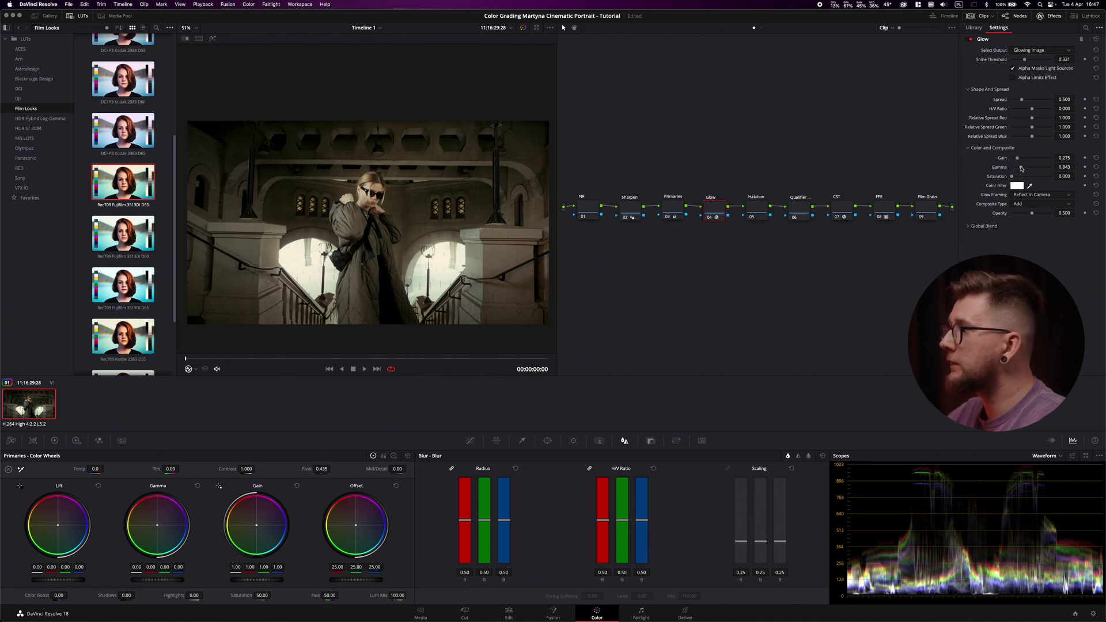
# Compare the softened glow with the image without it by switching the Glow node off and on
pyautogui.hotkey('ctrl', 'd')
pyautogui.hotkey('ctrl', 'd')
pyautogui.hotkey('ctrl', 'd')
pyautogui.hotkey('ctrl', 'd')
pyautogui.hotkey('ctrl', 'd')
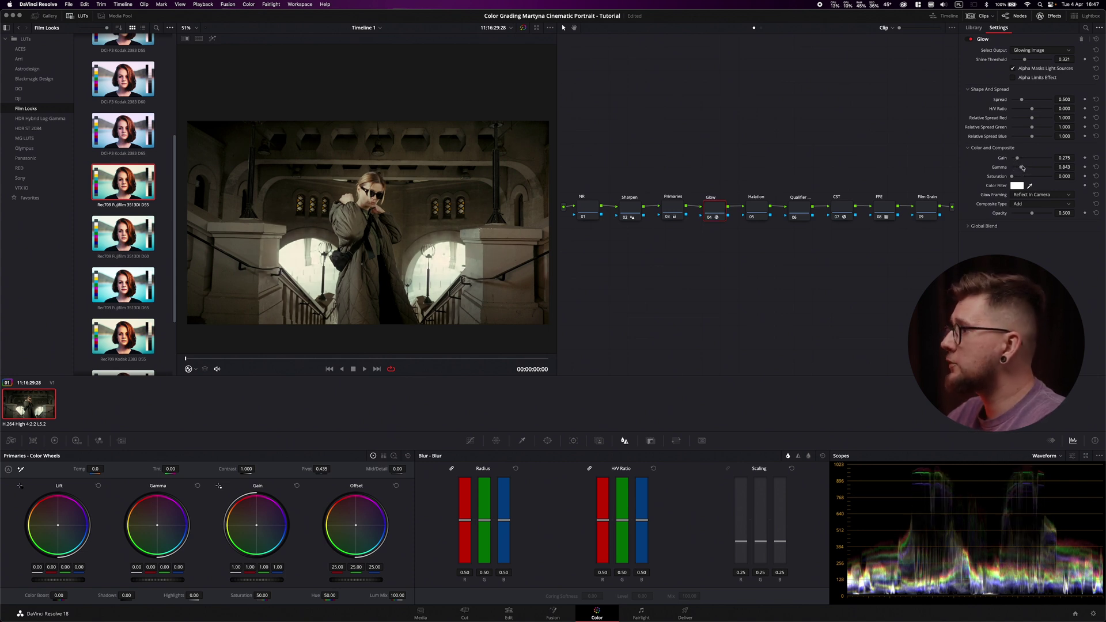
pyautogui.hotkey('ctrl', 'd')
pyautogui.hotkey('ctrl', 'd')
pyautogui.hotkey('ctrl', 'd')
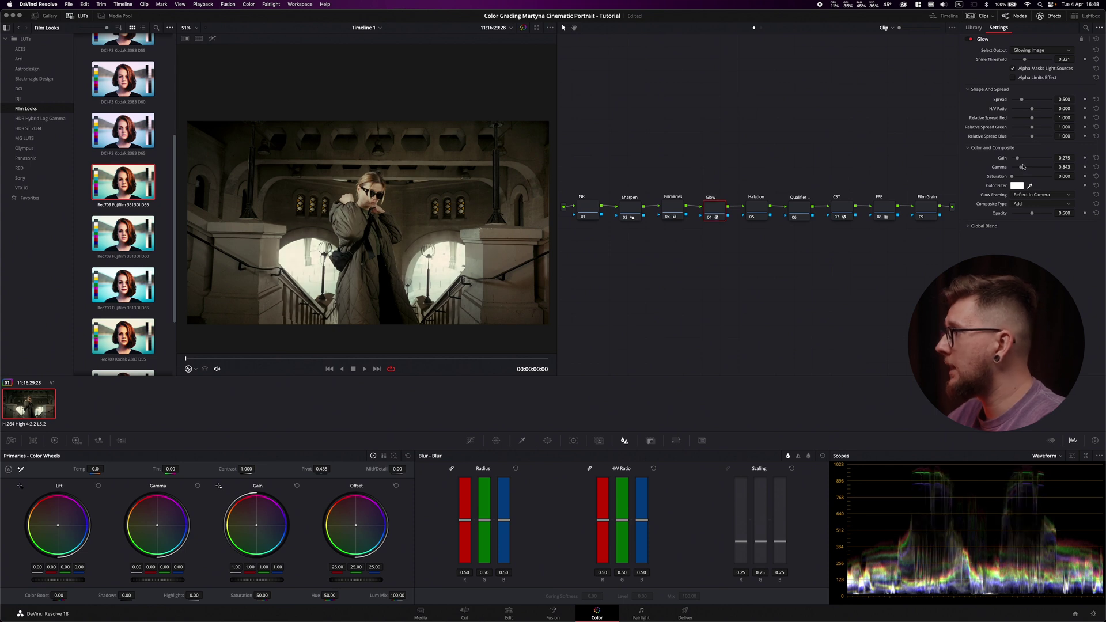
# Apply the Halation effect to the Halation node and check the image full screen
pyautogui.click(755, 207)
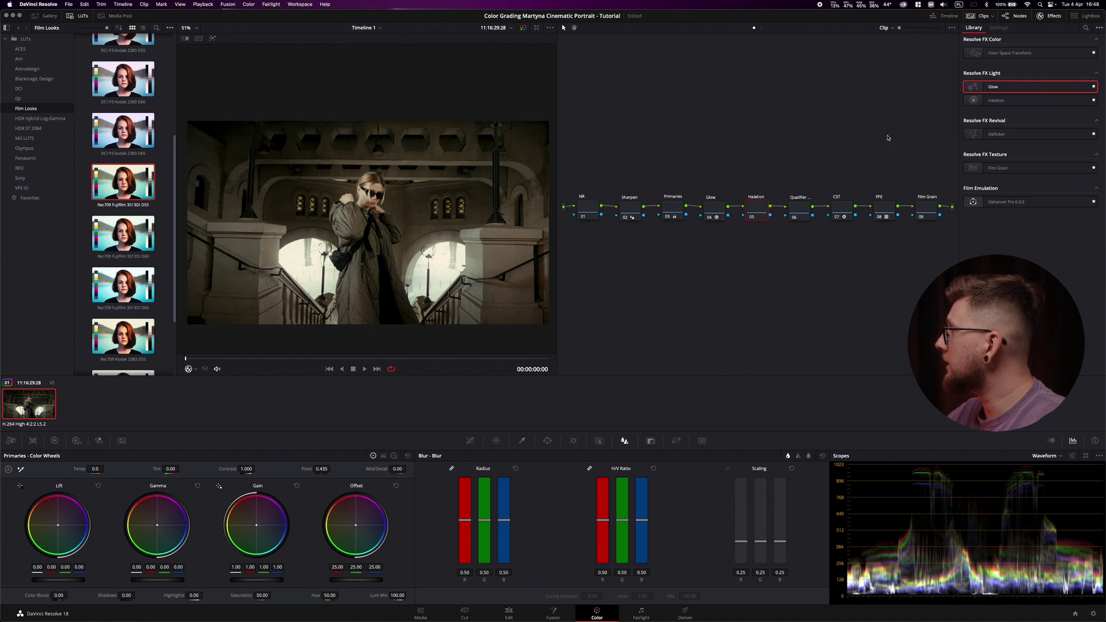
pyautogui.moveTo(996, 101); pyautogui.dragTo(759, 211)
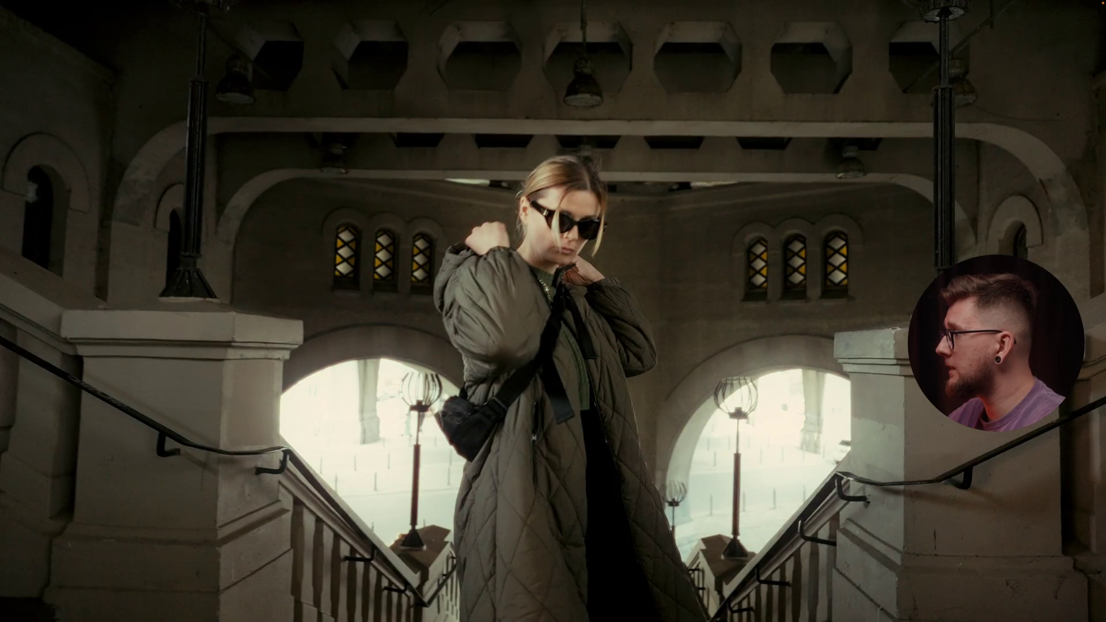
pyautogui.moveTo(761, 209)
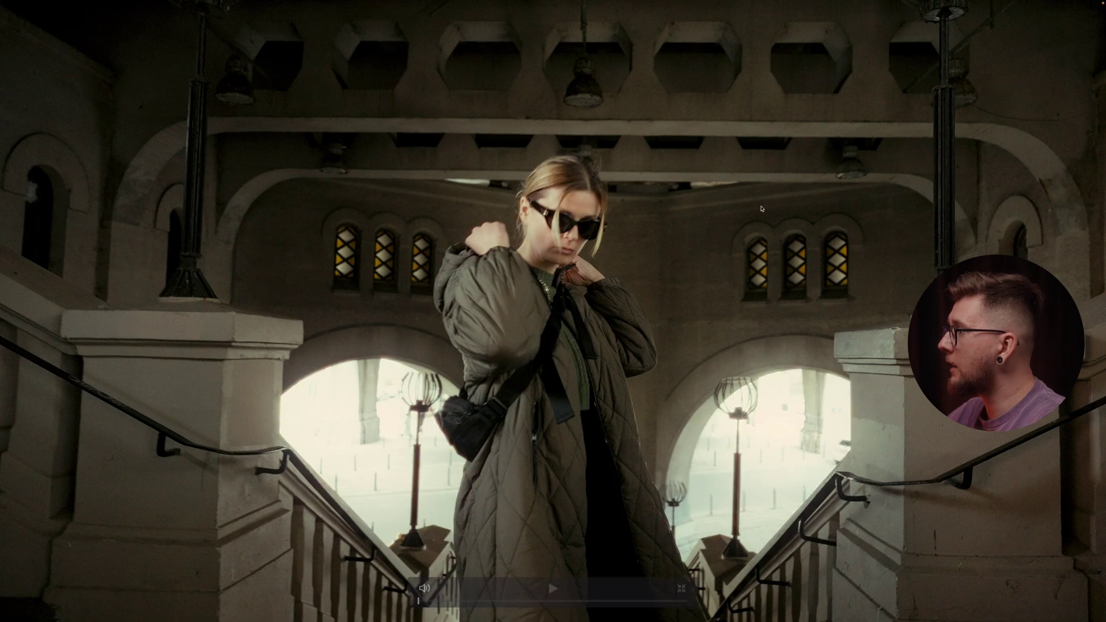
pyautogui.press('Escape')
# Raise the halation threshold to 0.257 while inspecting the woman's face close up, and briefly view the glow alone
pyautogui.scroll(1, 372, 200)
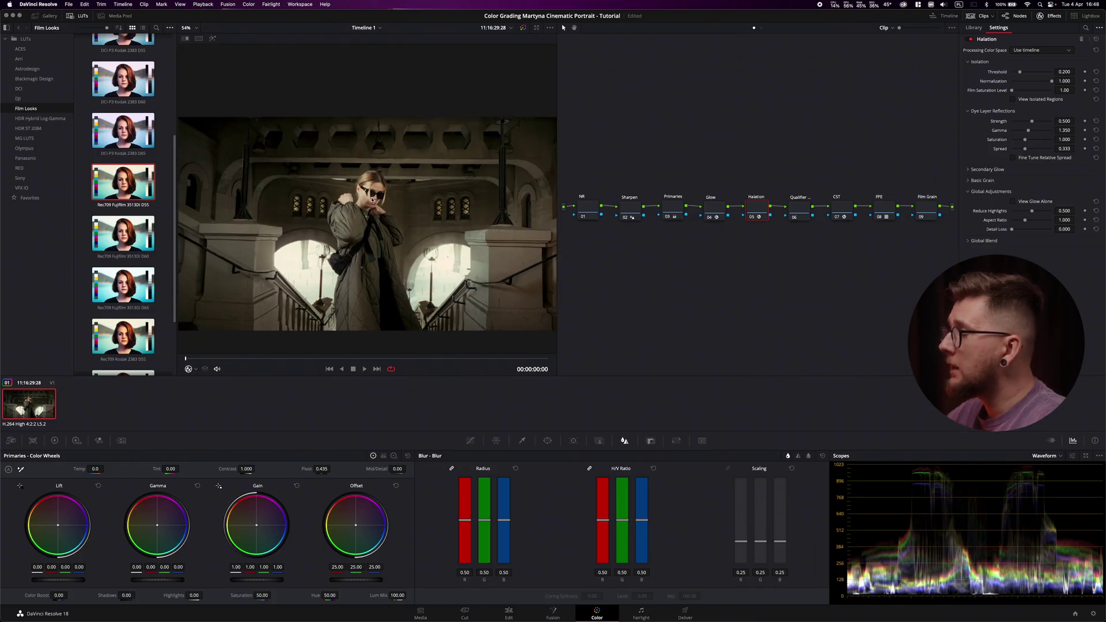
pyautogui.scroll(10, 374, 203)
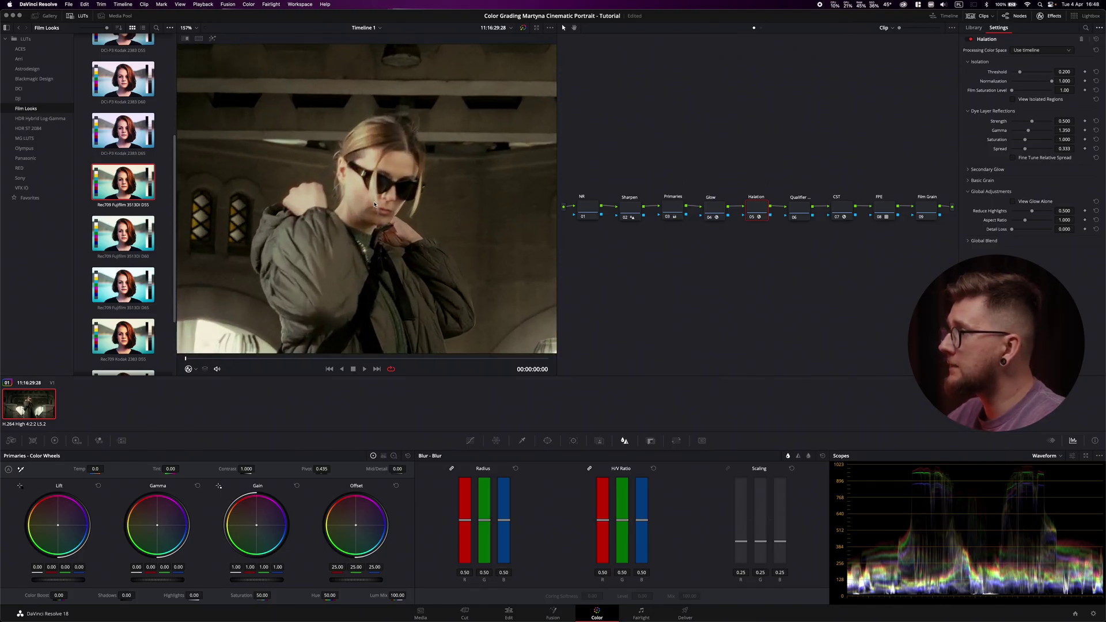
pyautogui.moveTo(1019, 73); pyautogui.dragTo(1022, 73)
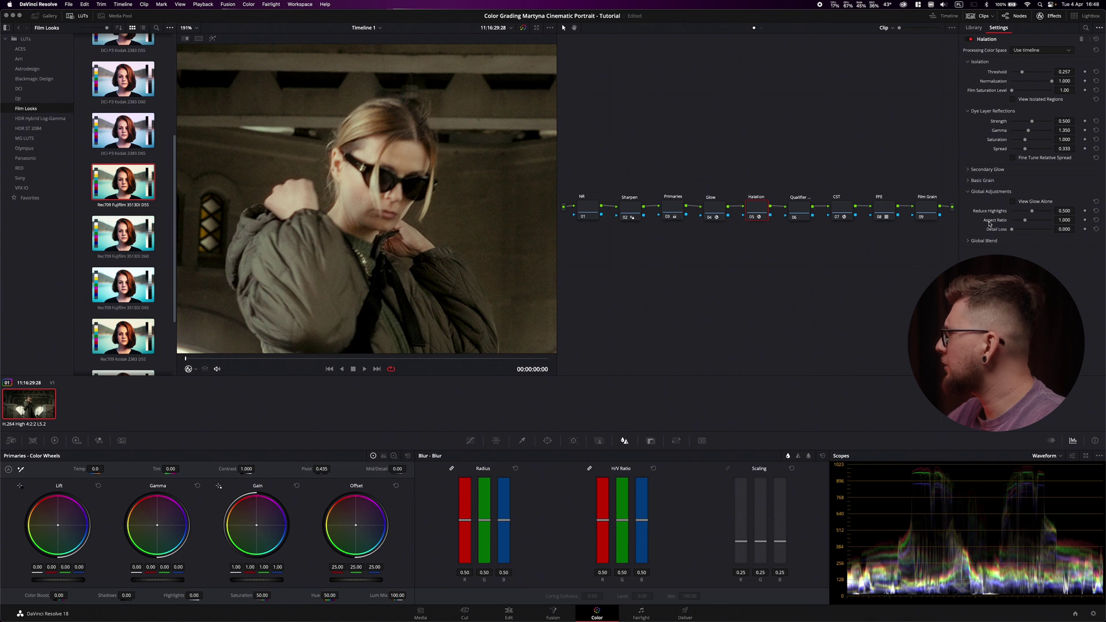
pyautogui.click(1035, 201)
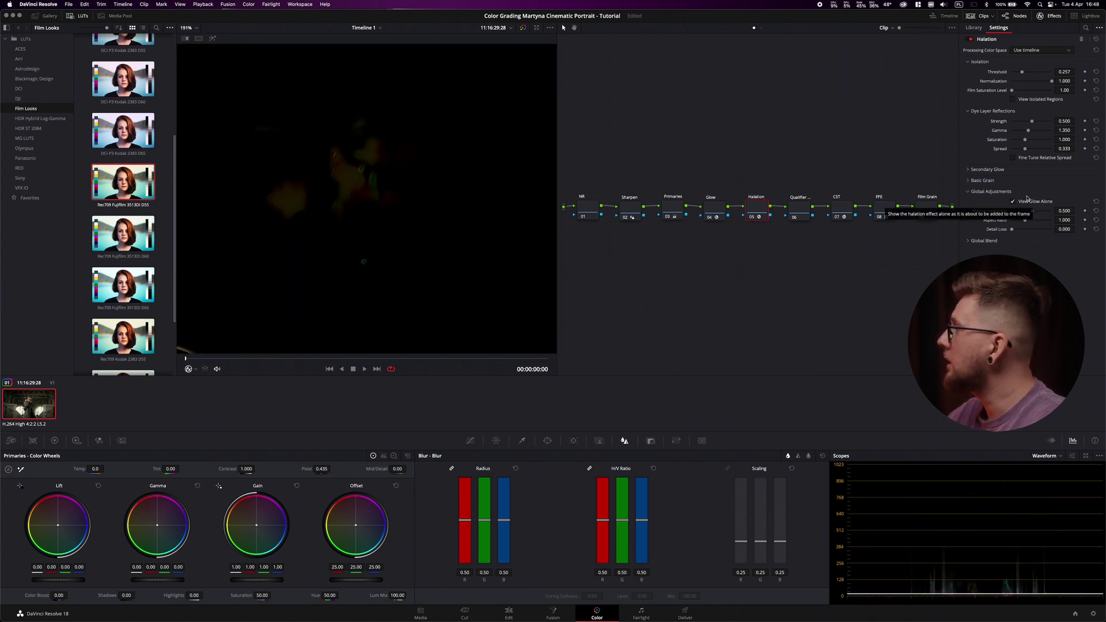
pyautogui.click(1037, 202)
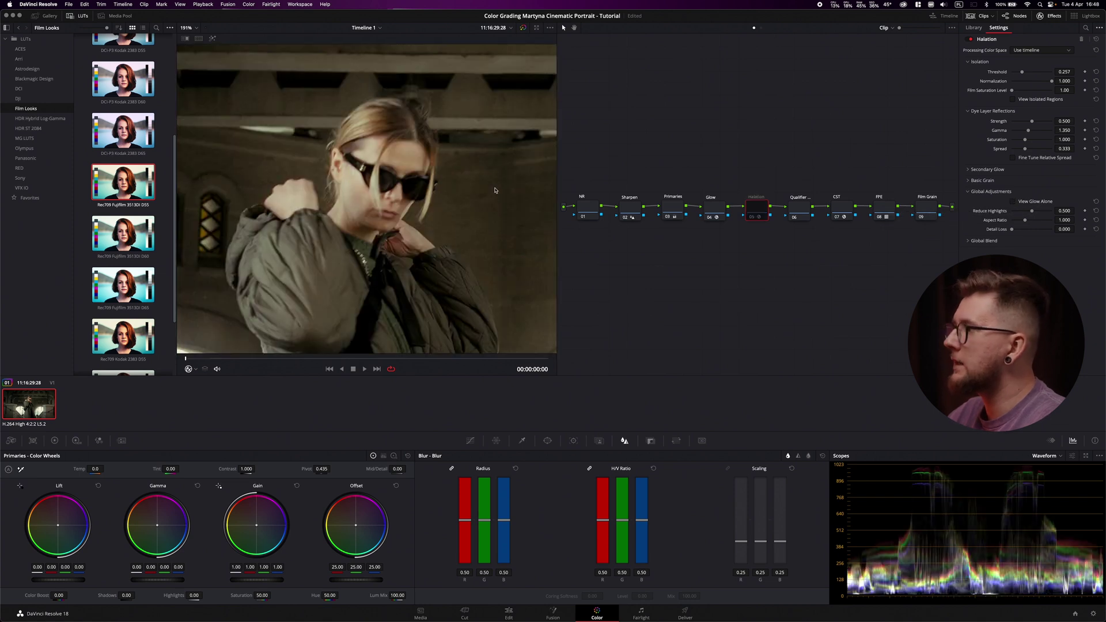
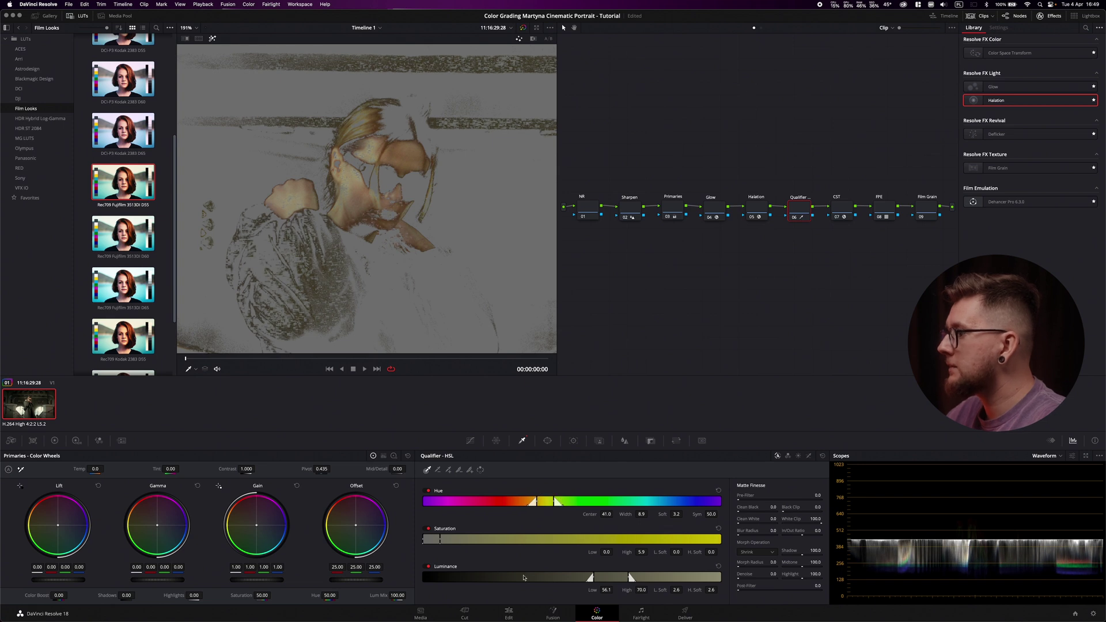
# Refine the skin key with luminance 59.4–73.3 and saturation high 7.0, and soften its matte with blur radius 11.3 and some denoise
pyautogui.moveTo(616, 575); pyautogui.dragTo(629, 576)
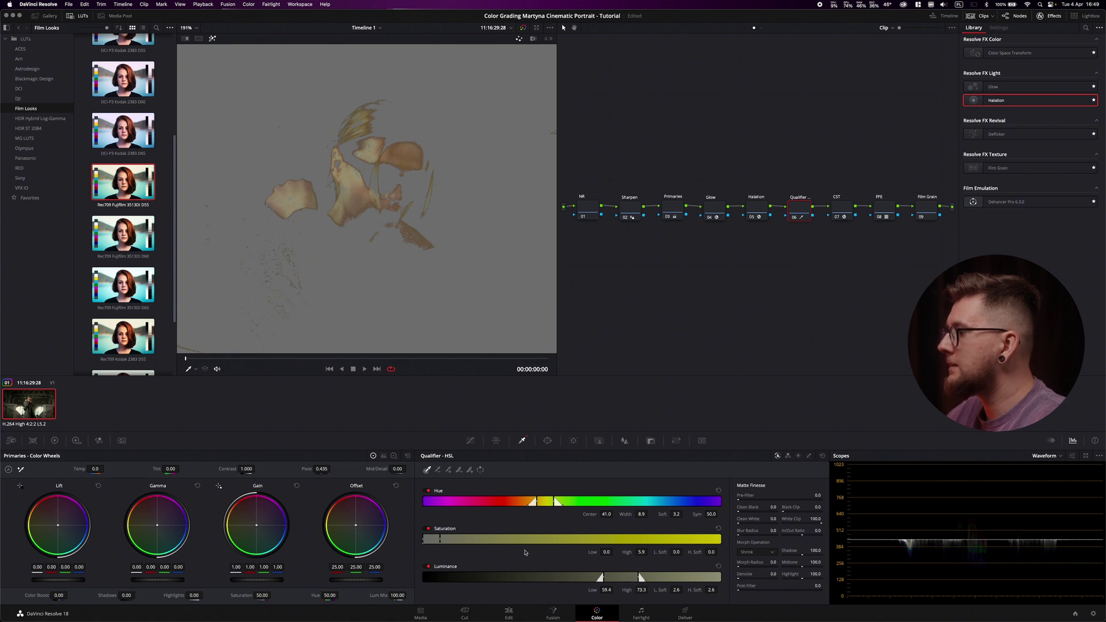
pyautogui.moveTo(439, 539); pyautogui.dragTo(444, 538)
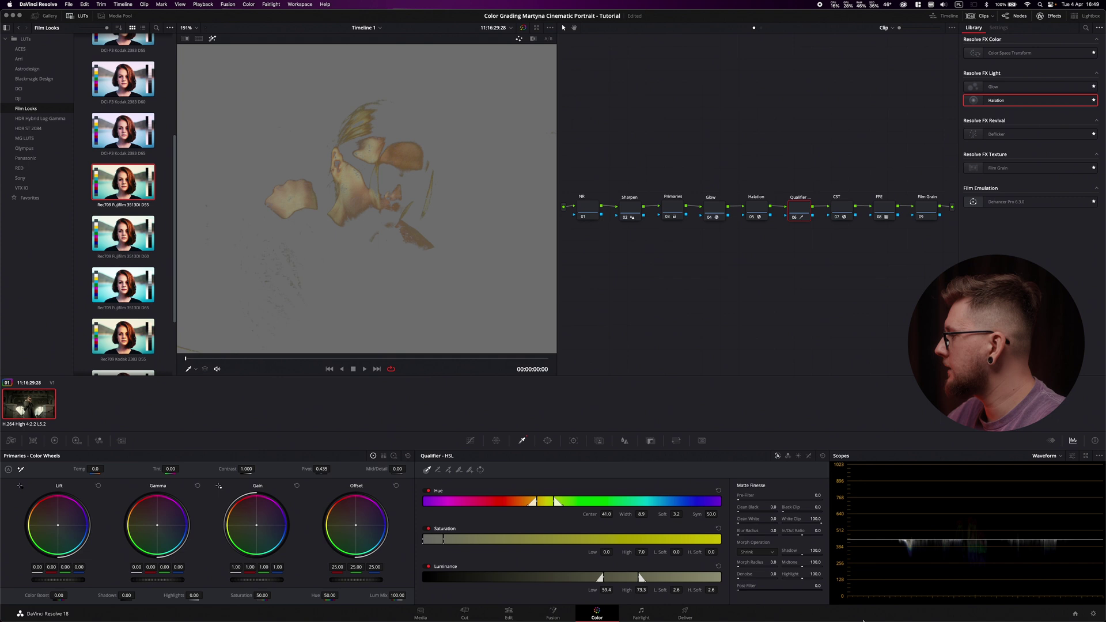
pyautogui.moveTo(738, 535); pyautogui.dragTo(766, 535)
pyautogui.moveTo(740, 579); pyautogui.dragTo(766, 579)
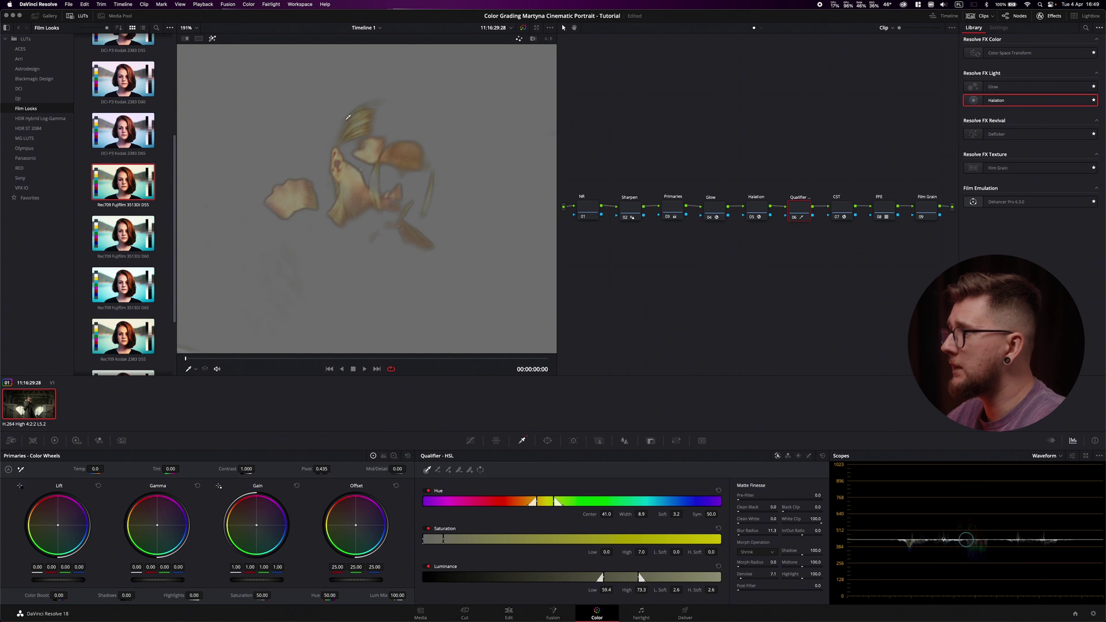
# Tighten the skin key in the full frame with luminance 61.3–75.1, saturation high 7.4 and hue center 42.3, and switch off the highlight view
pyautogui.scroll(-5, 397, 262)
pyautogui.scroll(-1, 397, 261)
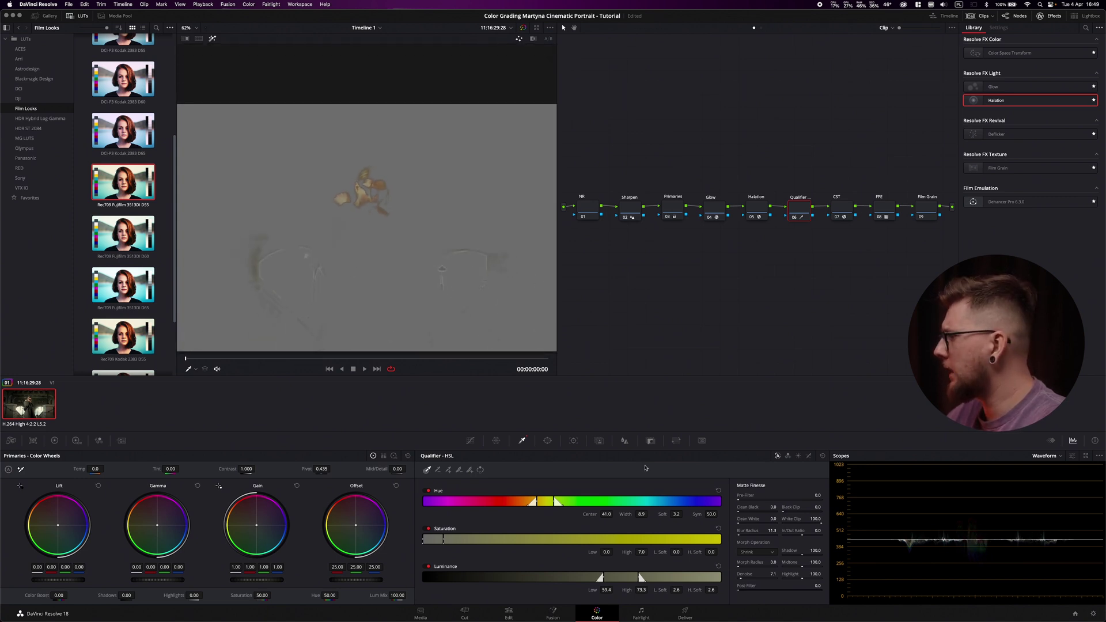
pyautogui.moveTo(621, 580); pyautogui.dragTo(628, 578)
pyautogui.moveTo(442, 538); pyautogui.dragTo(444, 539)
pyautogui.moveTo(553, 501); pyautogui.dragTo(548, 501)
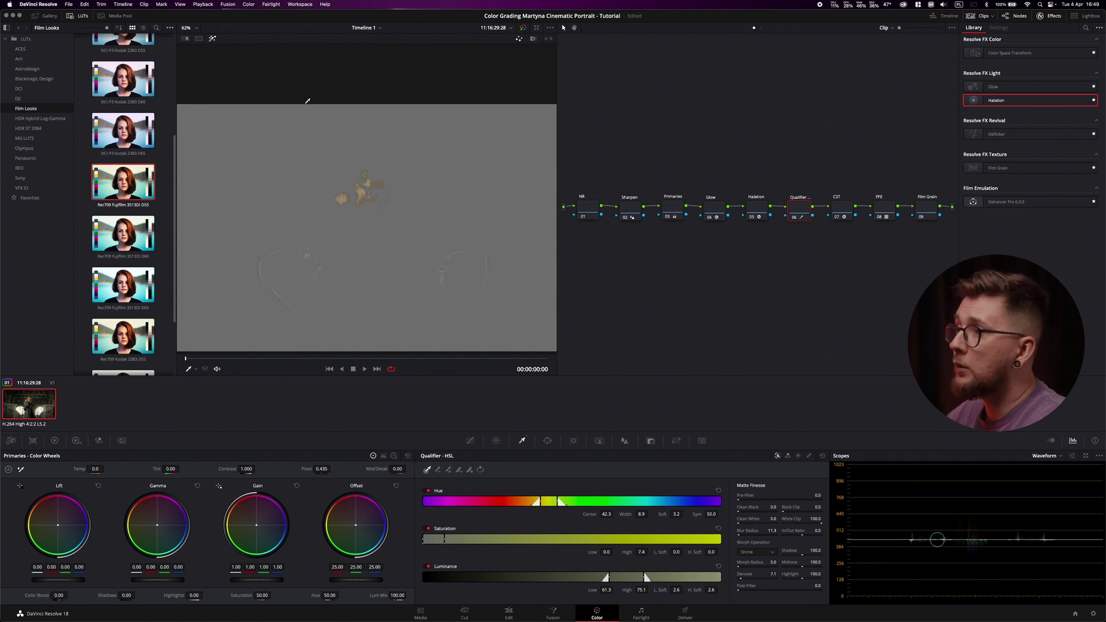
pyautogui.click(213, 39)
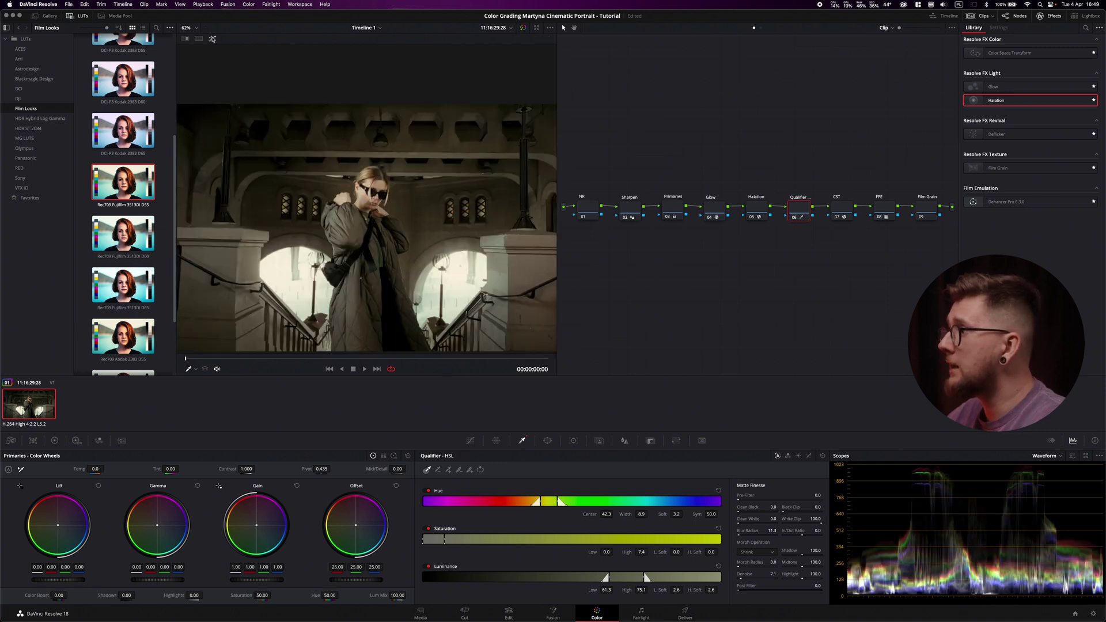
# Rework the skin key close up in the highlight view, setting hue center to 41.2 and luminance to 59.8–73.6
pyautogui.scroll(4, 371, 196)
pyautogui.scroll(2, 372, 197)
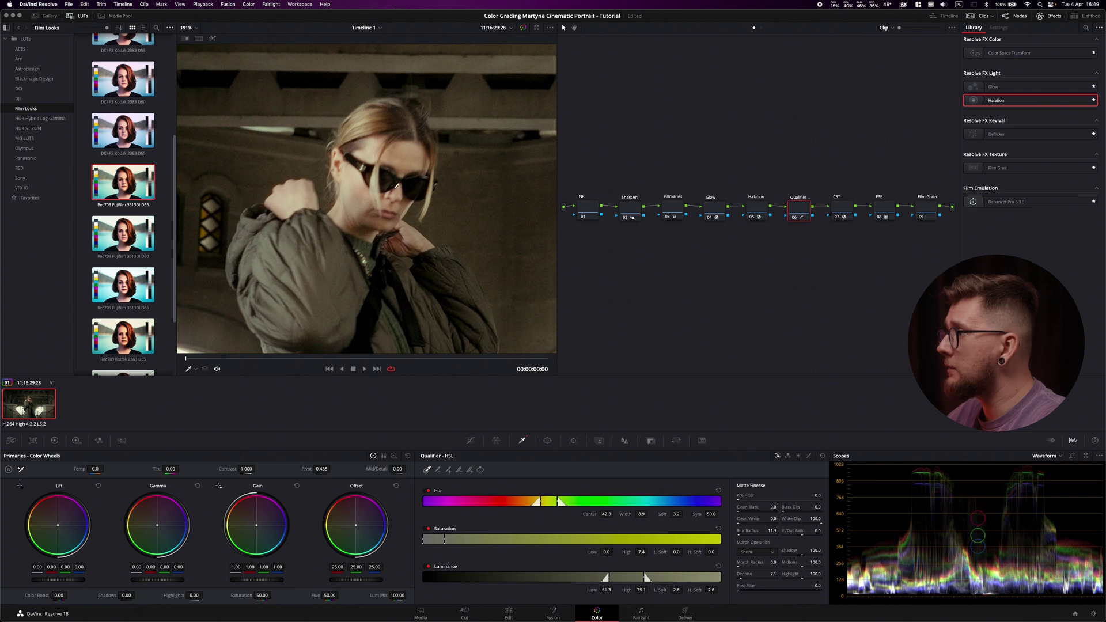
pyautogui.click(213, 39)
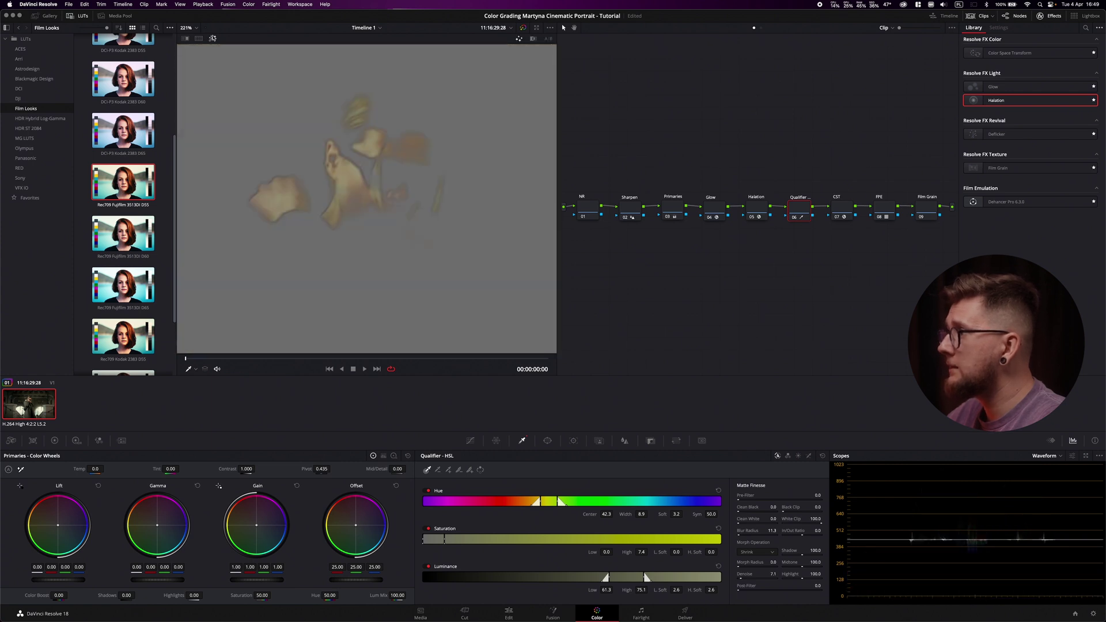
pyautogui.moveTo(550, 502); pyautogui.dragTo(544, 500)
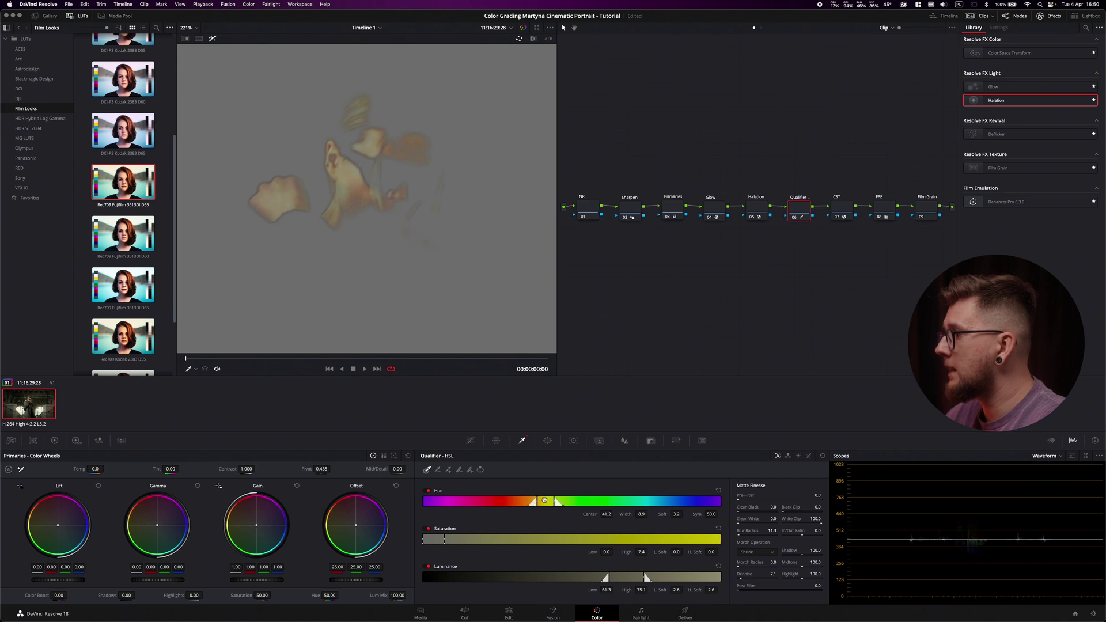
pyautogui.moveTo(620, 575); pyautogui.dragTo(615, 575)
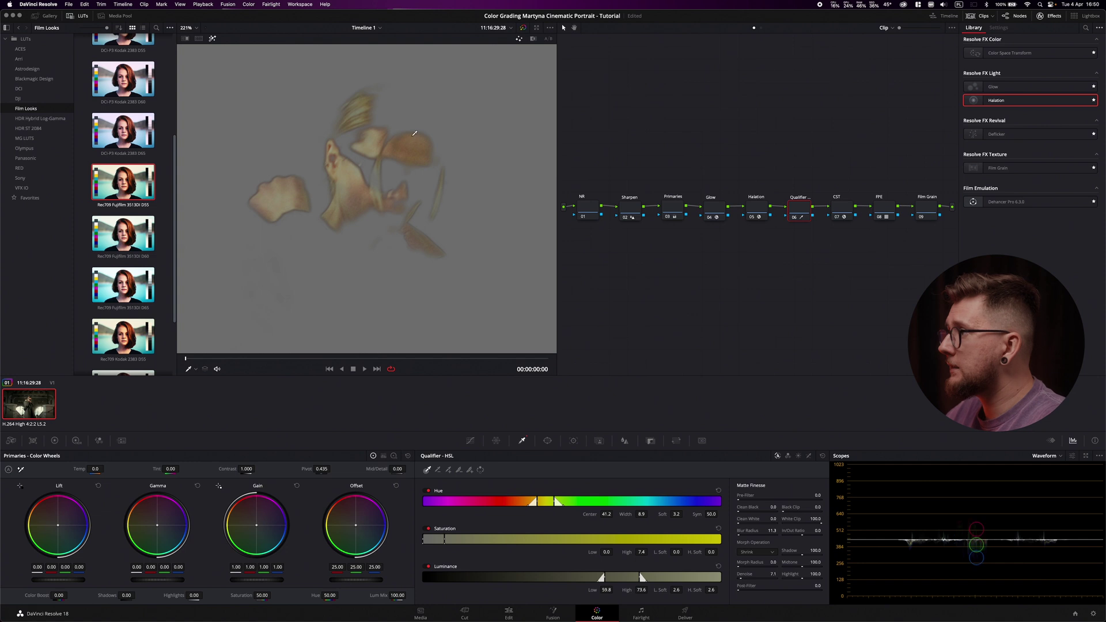
pyautogui.click(213, 38)
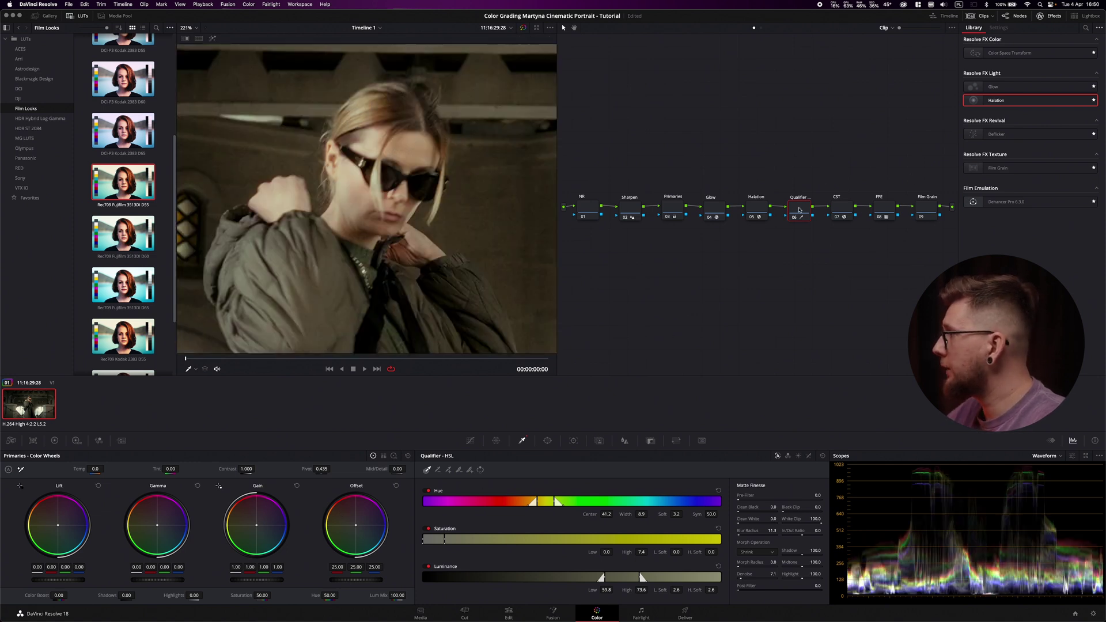
# Warm the keyed skin by setting the gain to red 1.14, green 0.96 and blue 1.01, and compare with the node off
pyautogui.moveTo(256, 527); pyautogui.dragTo(255, 501)
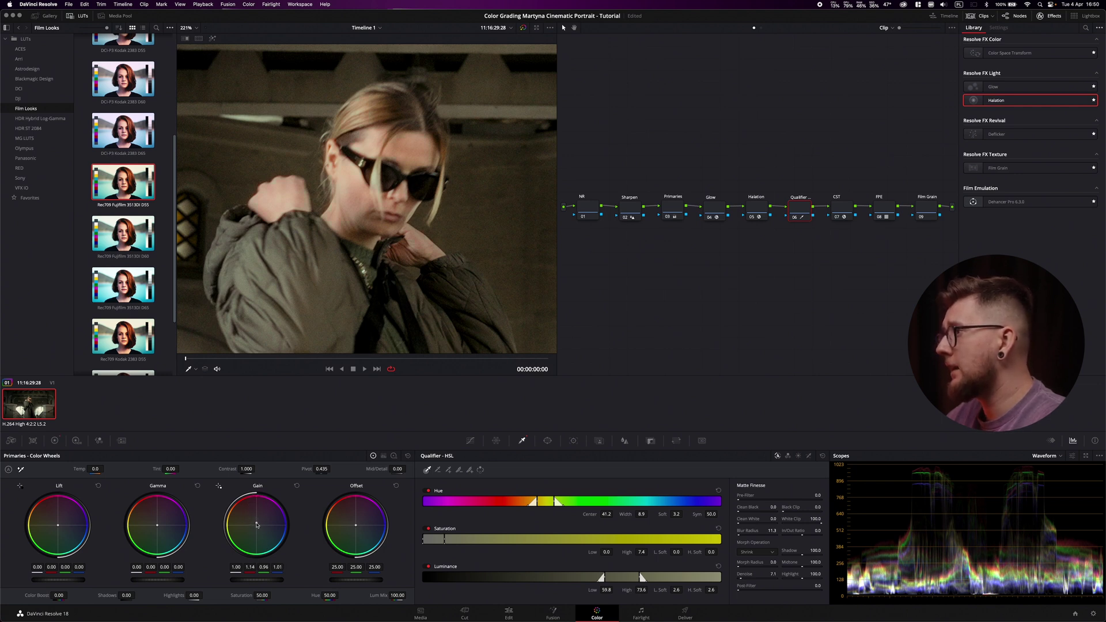
pyautogui.hotkey('ctrl', 'd')
pyautogui.hotkey('ctrl', 'd')
pyautogui.hotkey('ctrl', 'd')
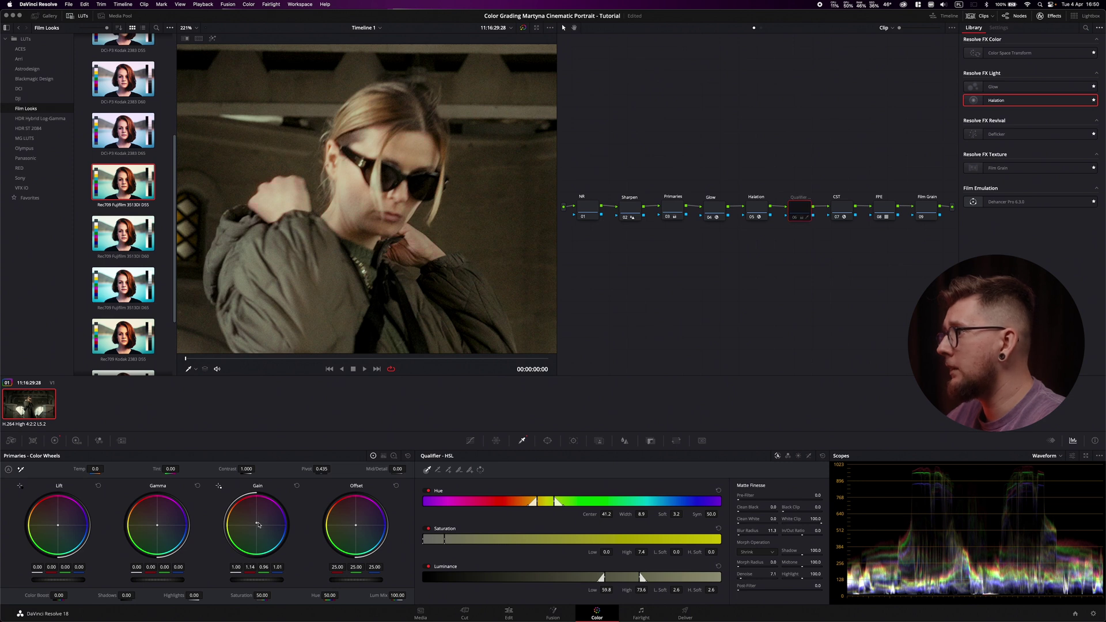
pyautogui.hotkey('ctrl', 'd')
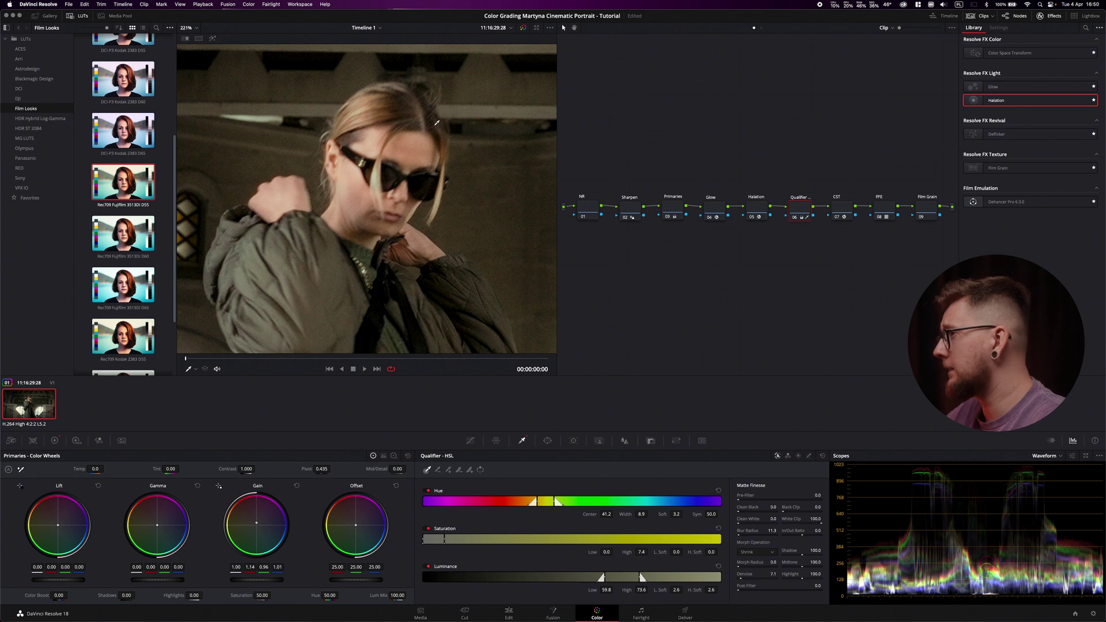
# Soften the skin with Mid/Detail at -30, set the red gain to 1.13, and compare with the node off
pyautogui.click(395, 469)
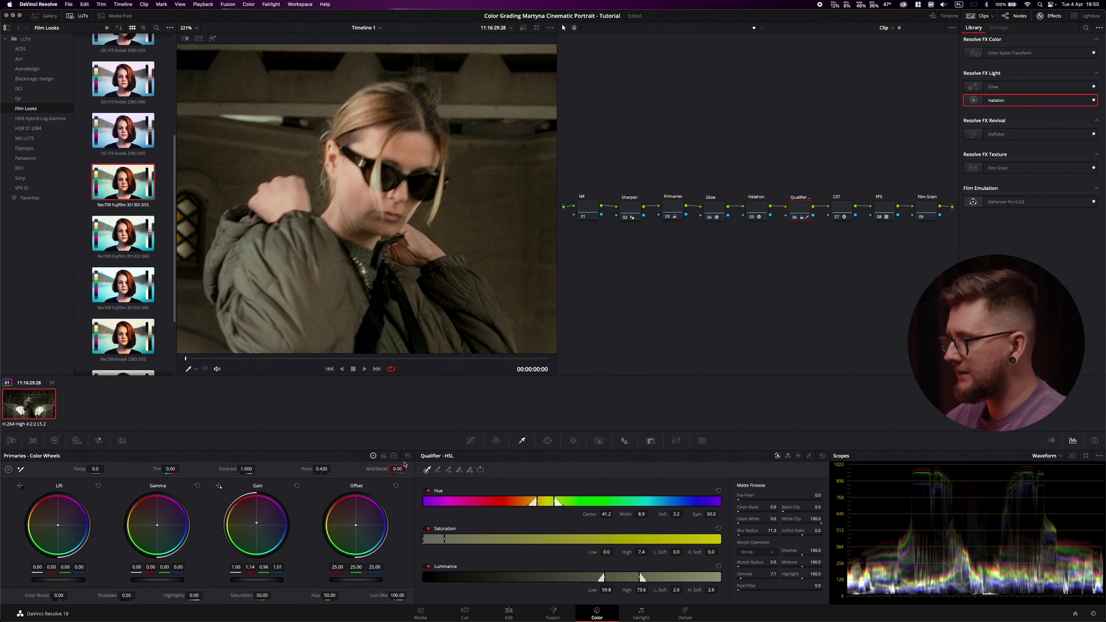
pyautogui.press('Return')
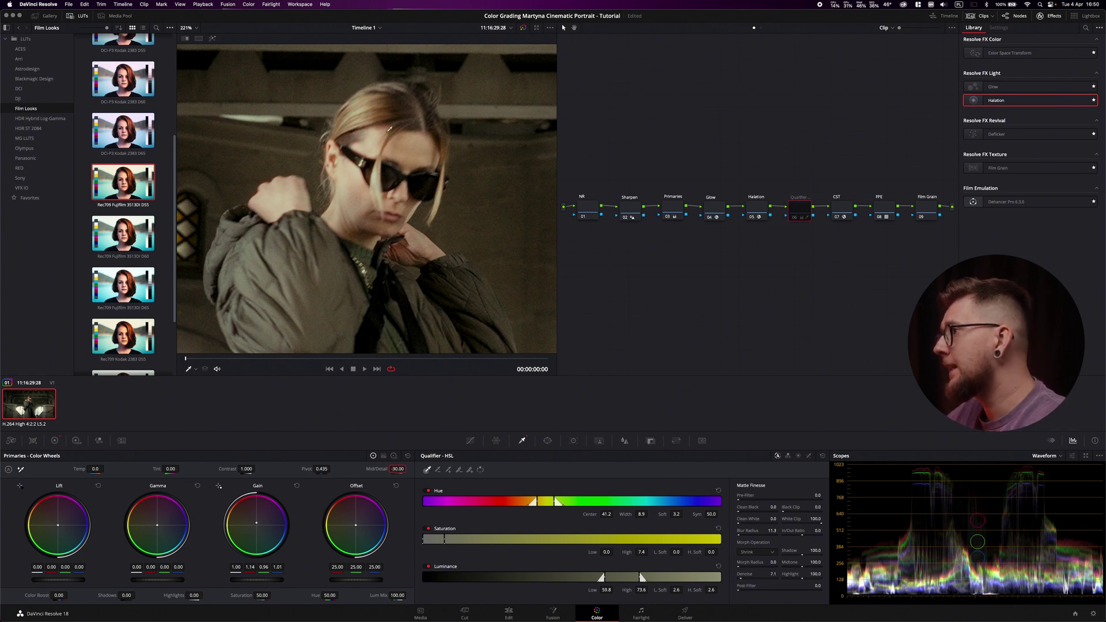
pyautogui.moveTo(266, 524); pyautogui.dragTo(268, 520)
pyautogui.press('super+d')
pyautogui.press('super+d')
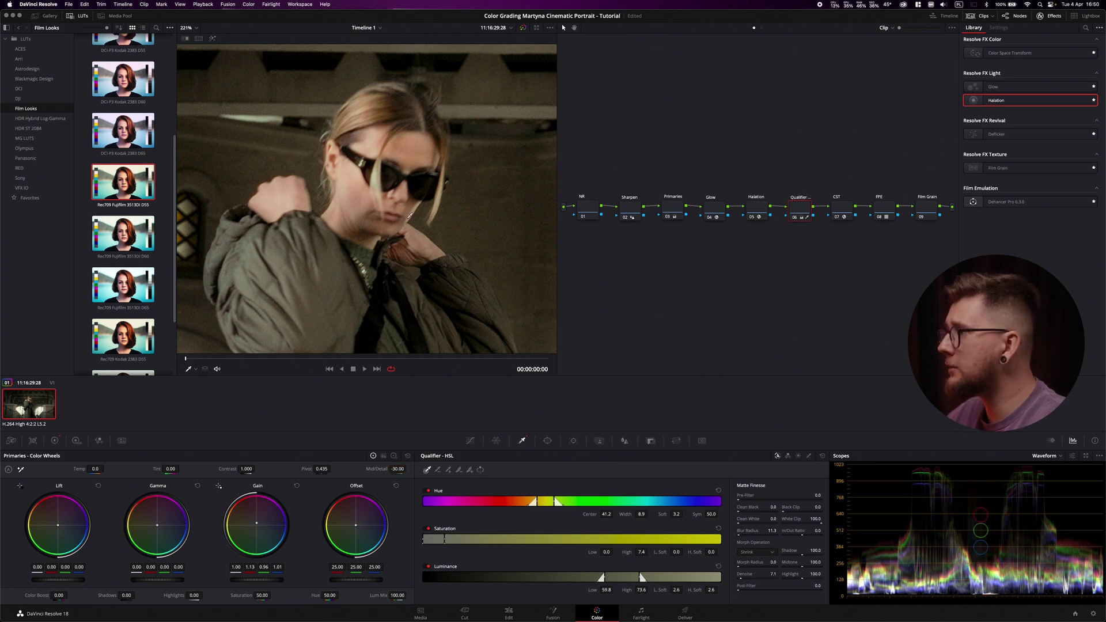
# Compare the image with and without the Qualifier node, both in the full frame and close up around the coat and left arch
pyautogui.scroll(-2, 416, 224)
pyautogui.scroll(-8, 415, 224)
pyautogui.press('super+d')
pyautogui.press('super+d')
pyautogui.scroll(5, 353, 210)
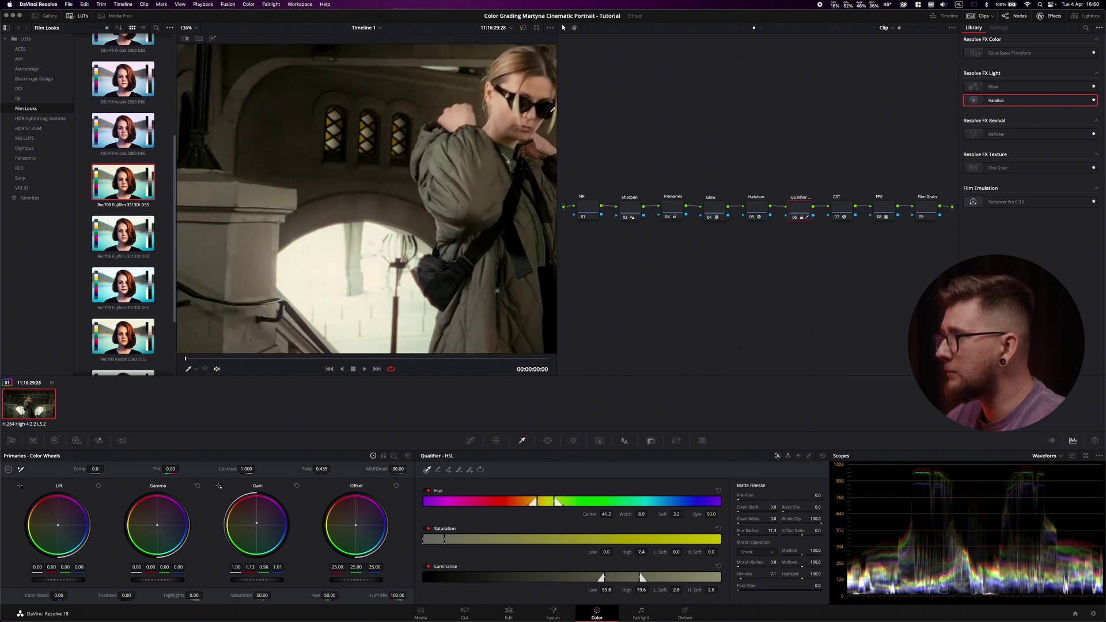
pyautogui.press('super+d')
pyautogui.press('super+d')
pyautogui.press('super+d')
pyautogui.press('super+d')
pyautogui.press('super+d')
pyautogui.press('super+d')
pyautogui.press('super+d')
pyautogui.press('super+d')
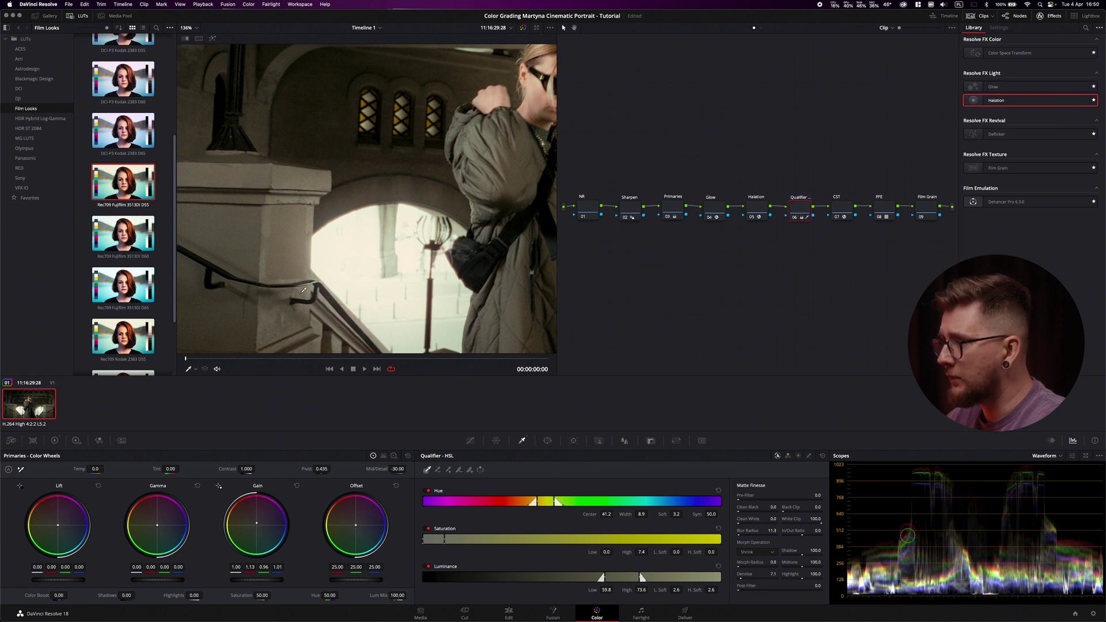
pyautogui.press('super+d')
pyautogui.press('super+d')
pyautogui.press('super+d')
pyautogui.press('super+d')
pyautogui.press('super+d')
pyautogui.scroll(-10, 469, 208)
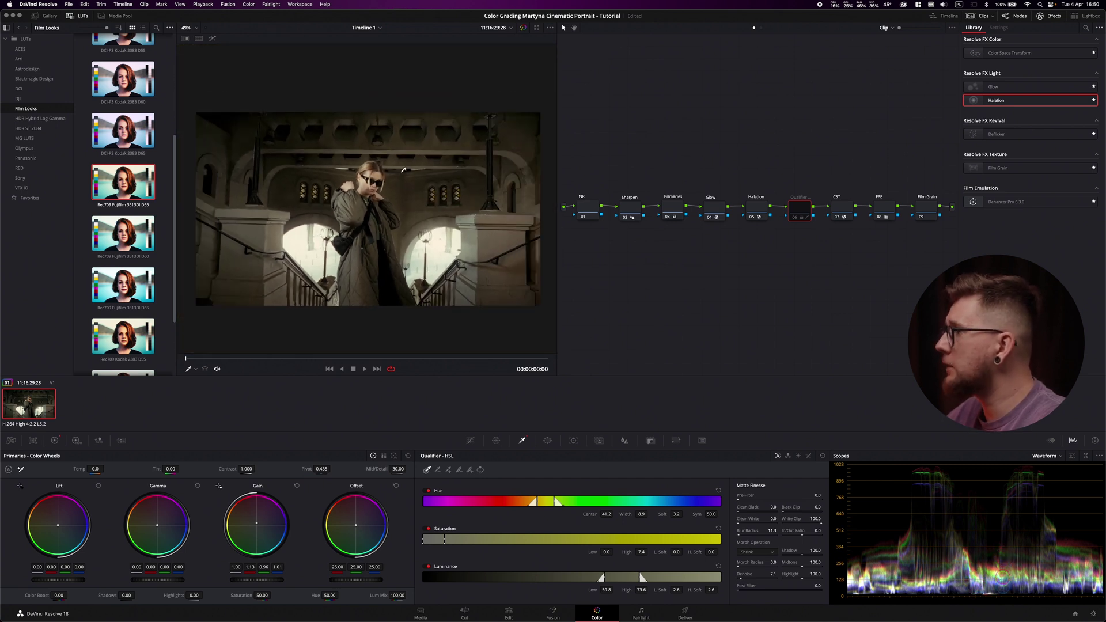
pyautogui.press('super+d')
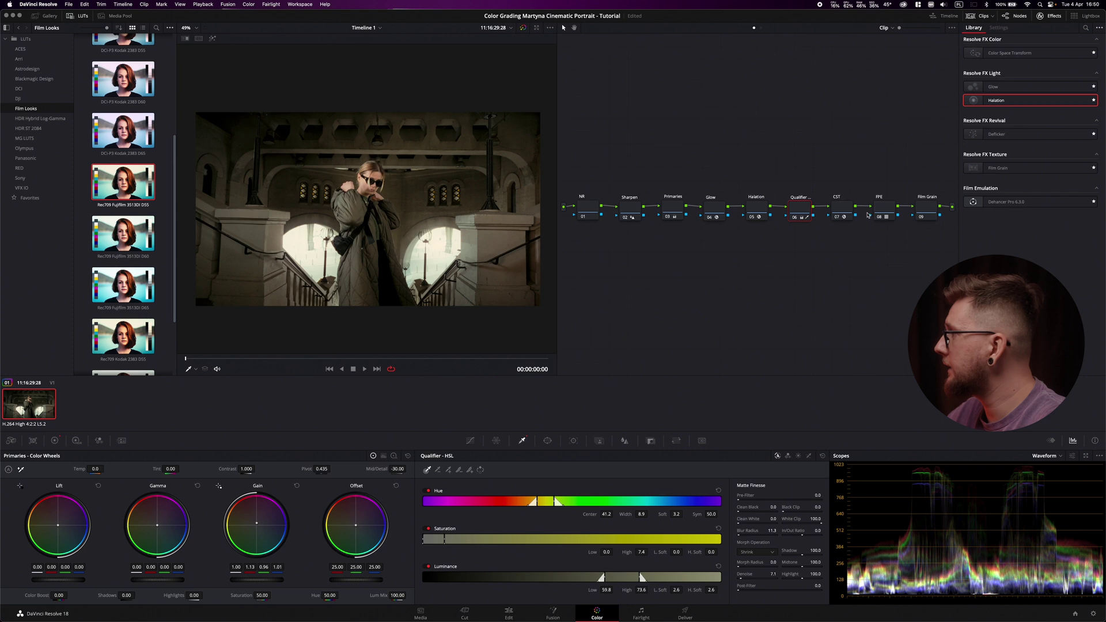
# Apply the Film Grain effect to the Film Grain node and choose the 16mm Archival preset
pyautogui.click(848, 209)
pyautogui.click(884, 208)
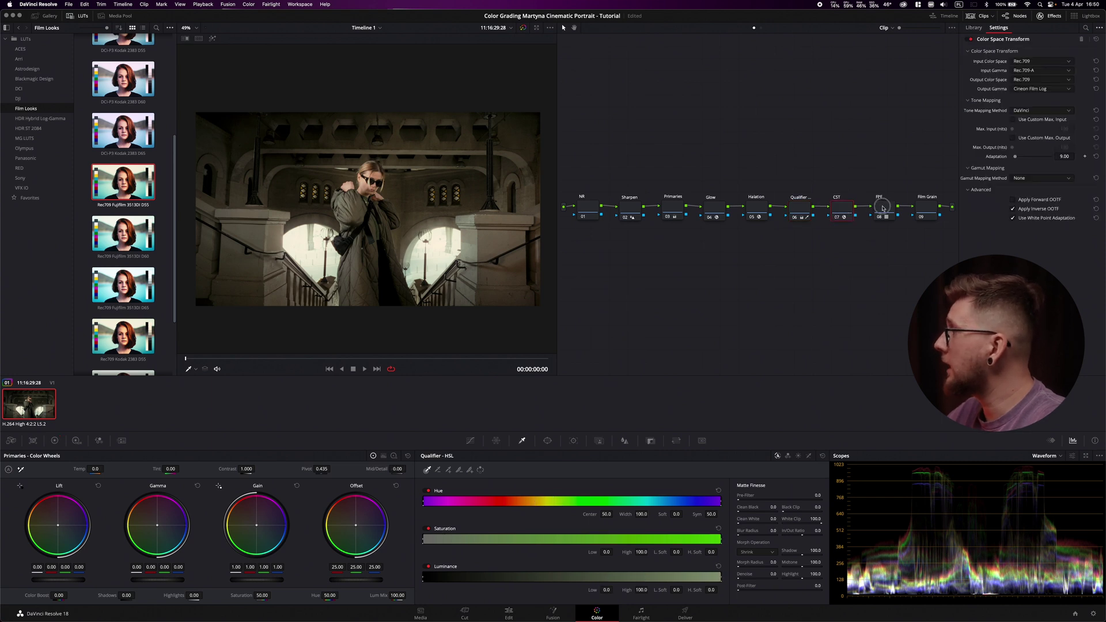
pyautogui.click(926, 208)
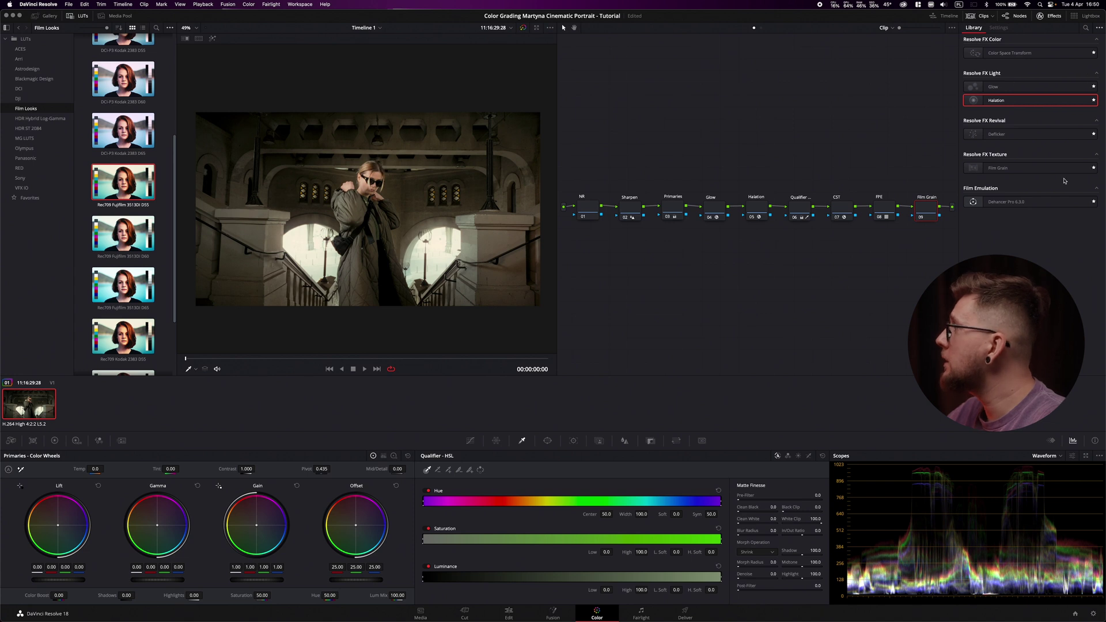
pyautogui.moveTo(1012, 167); pyautogui.dragTo(932, 211)
pyautogui.click(1034, 51)
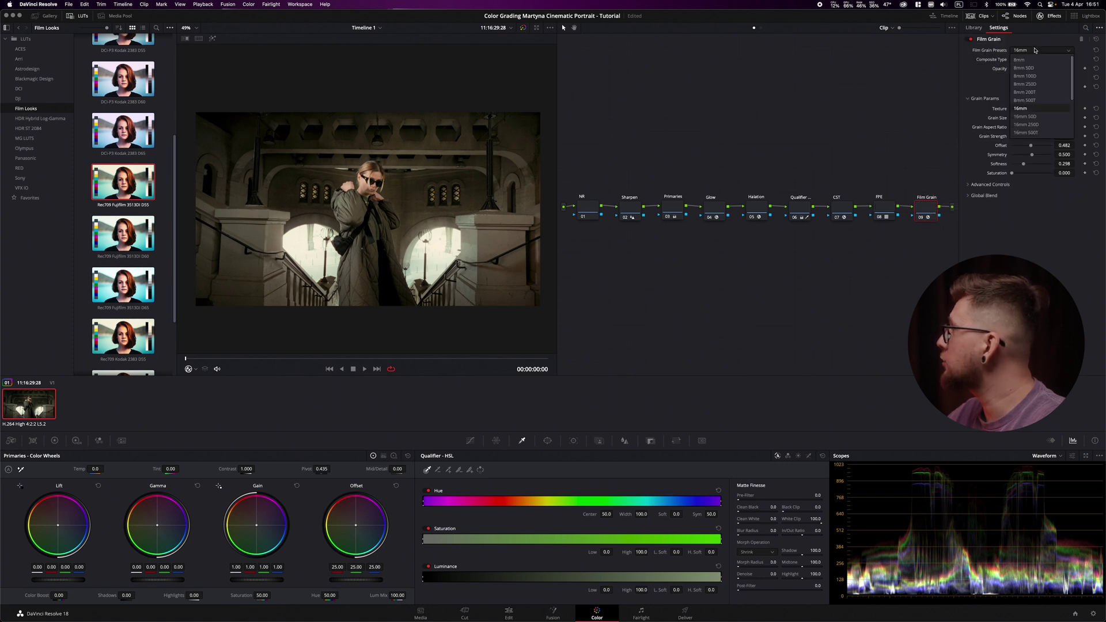
pyautogui.click(1050, 117)
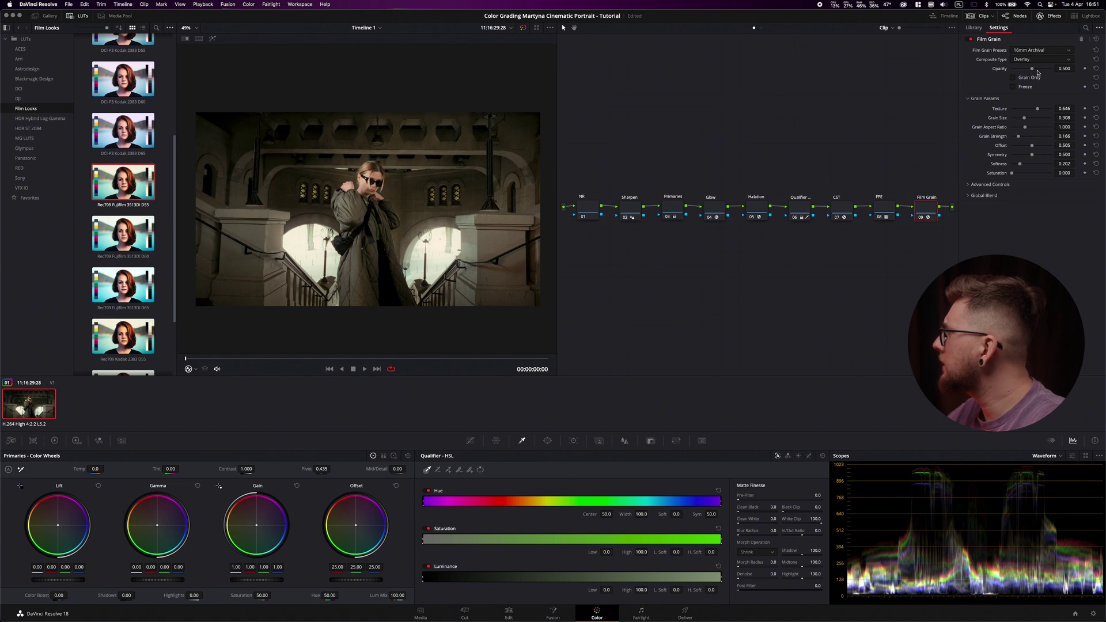
# Set the film grain opacity to 0.918 and grain size to 0.624, and check the image full screen
pyautogui.moveTo(1032, 70); pyautogui.dragTo(1049, 70)
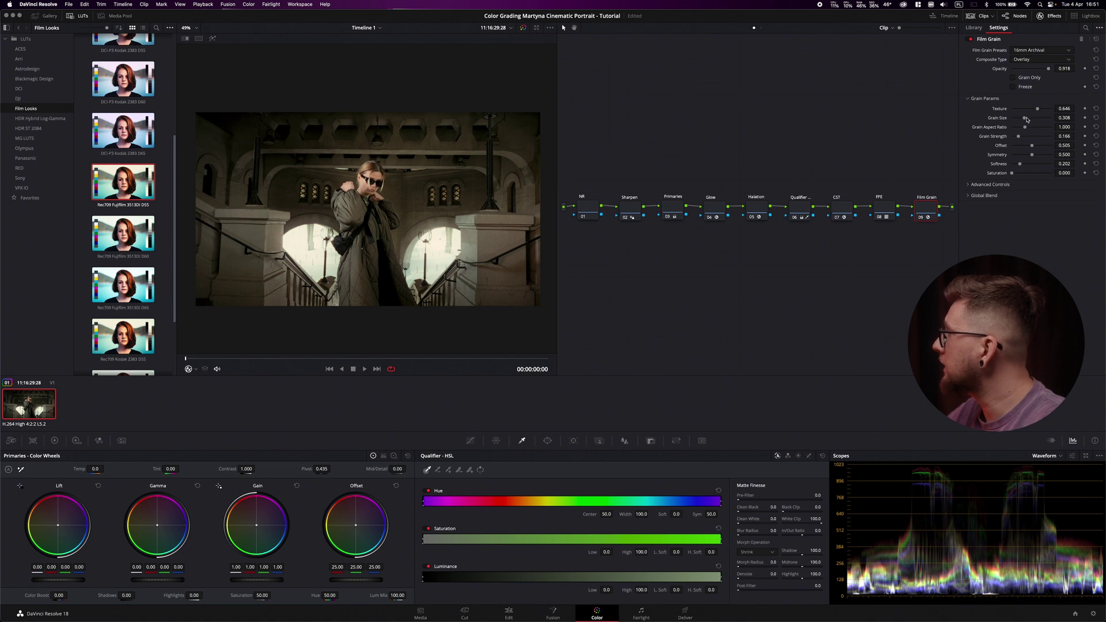
pyautogui.moveTo(1024, 119); pyautogui.dragTo(1037, 119)
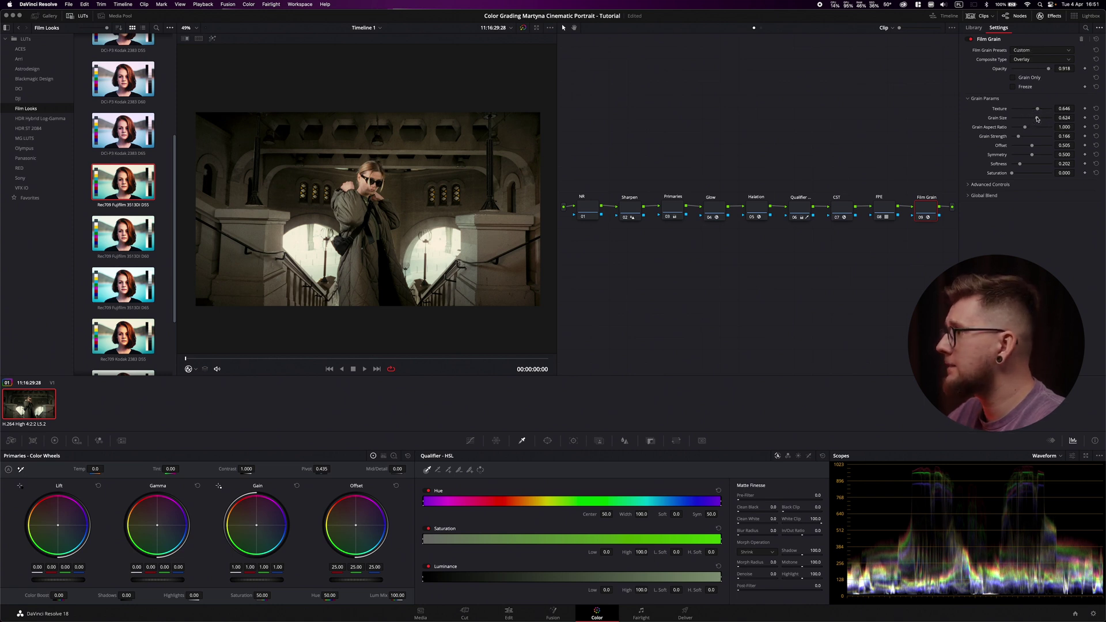
pyautogui.press('super+f')
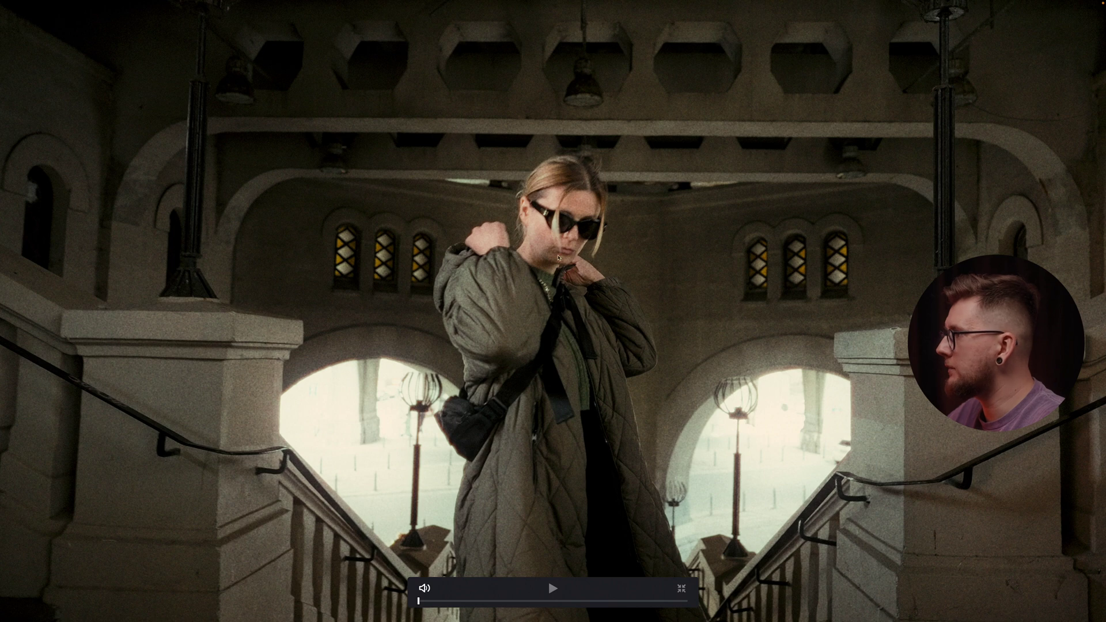
pyautogui.press('Escape')
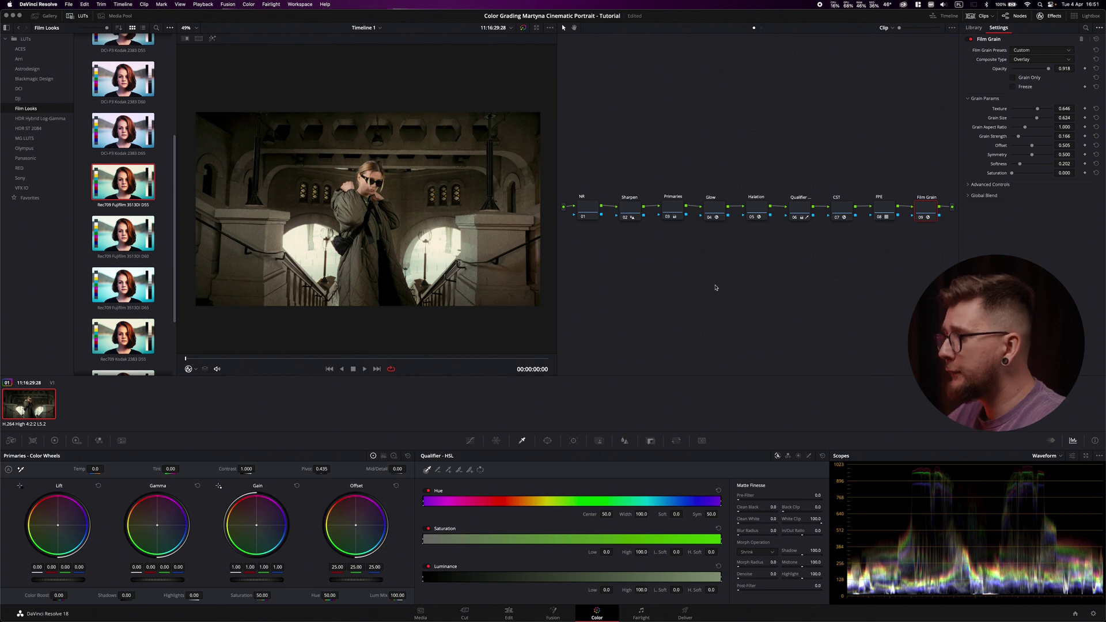
# Display the saved gallery still for reference and set the Primaries node's gain to red 0.74, green 0.94 and blue 0.86
pyautogui.click(46, 15)
pyautogui.doubleClick(98, 53)
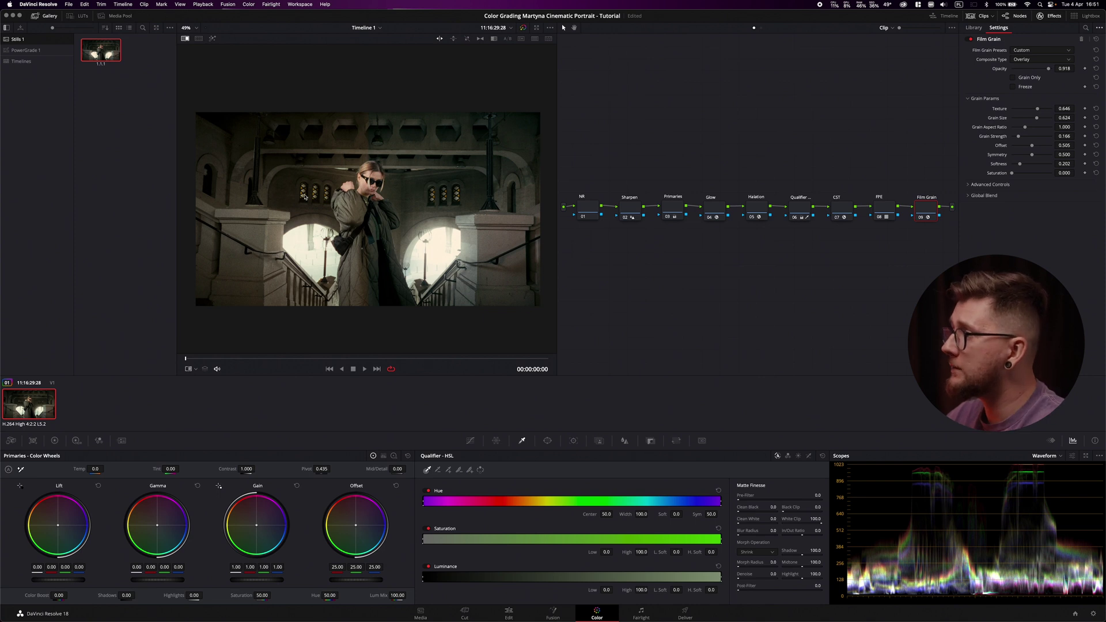
pyautogui.click(670, 210)
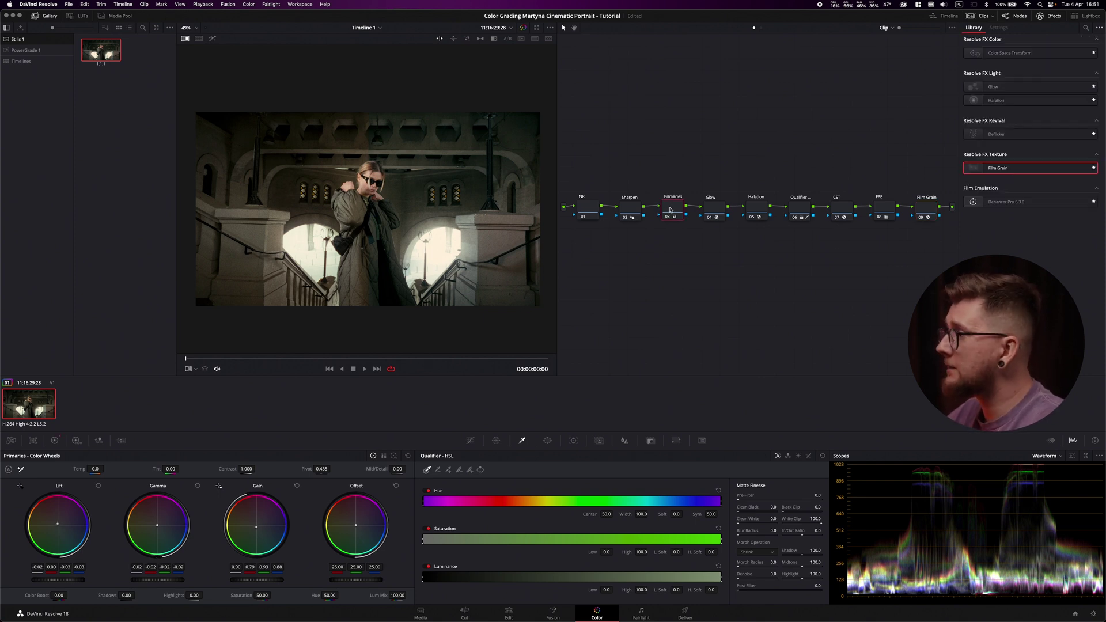
pyautogui.moveTo(258, 530)
pyautogui.mouseDown()
pyautogui.moveTo(260, 542)
pyautogui.moveTo(253, 537)
pyautogui.mouseUp()
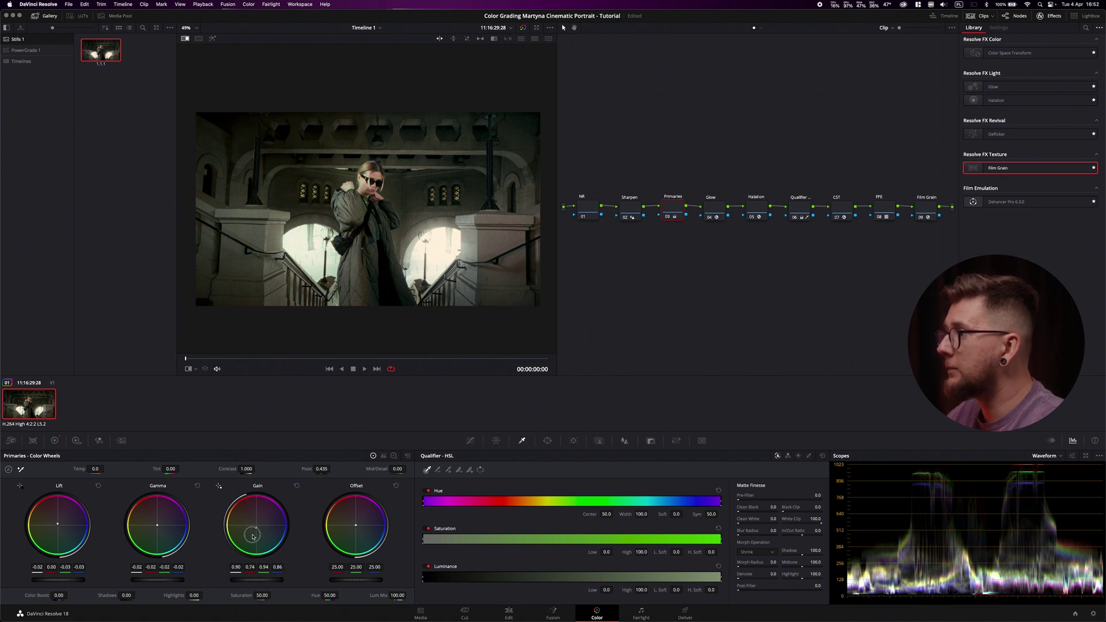
# Compare the finished grade with the ungraded clip in full screen by bypassing all grades and restoring them
pyautogui.press('super+f')
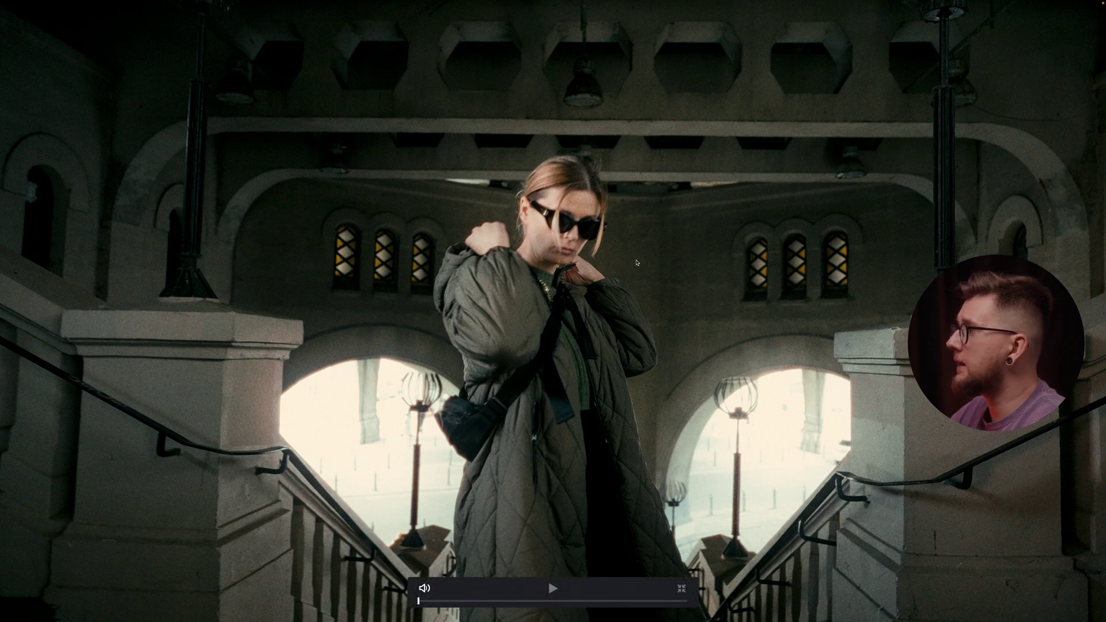
pyautogui.hotkey('shift', 'd')
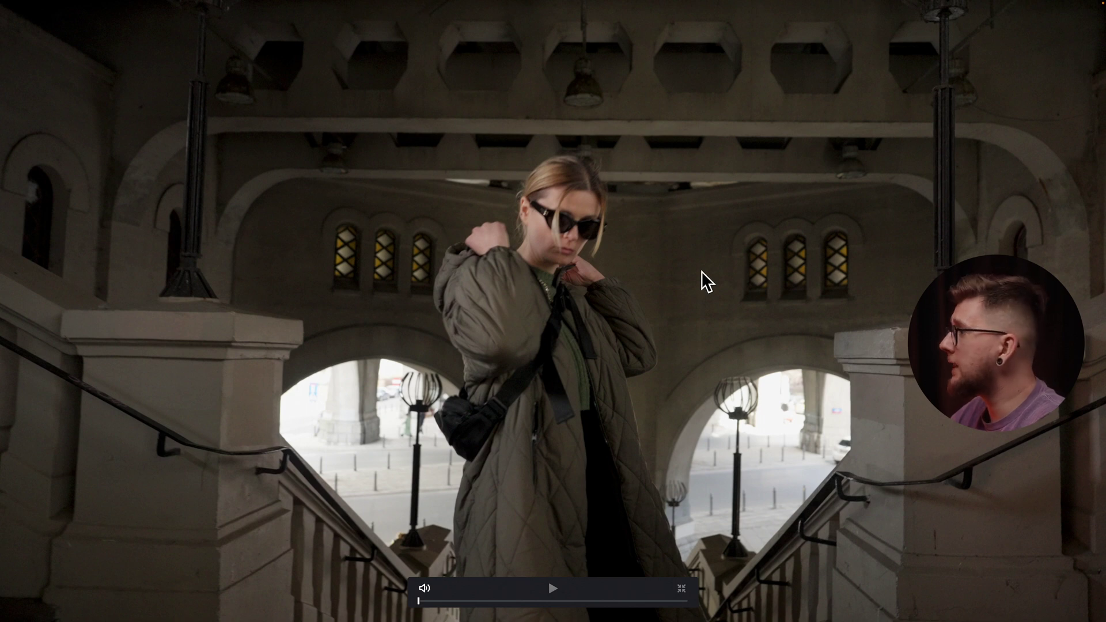
pyautogui.hotkey('shift', 'd')
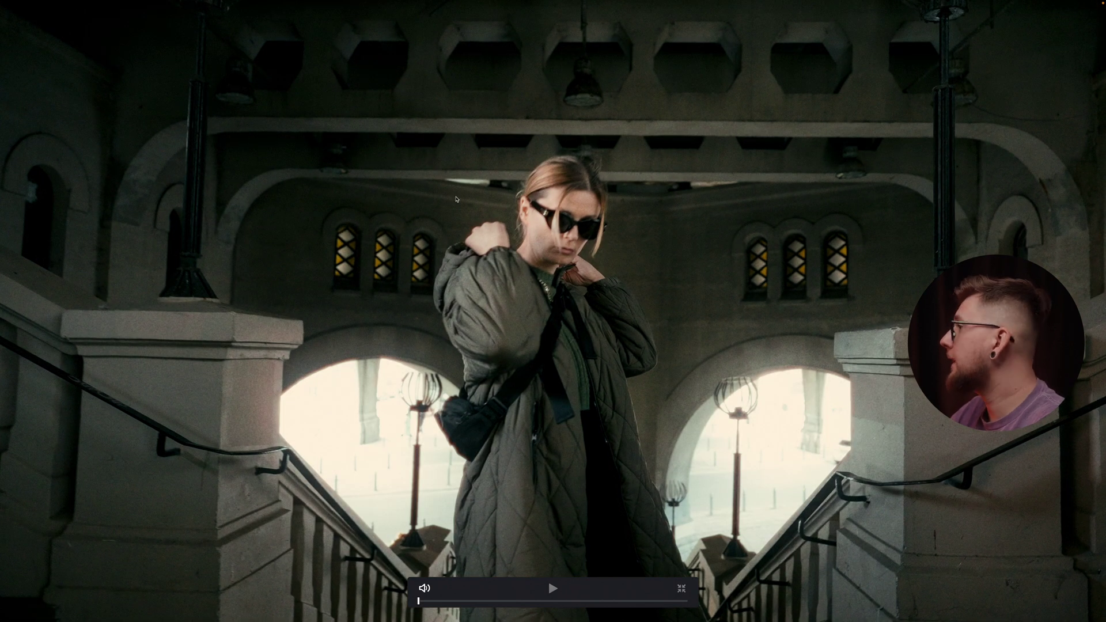